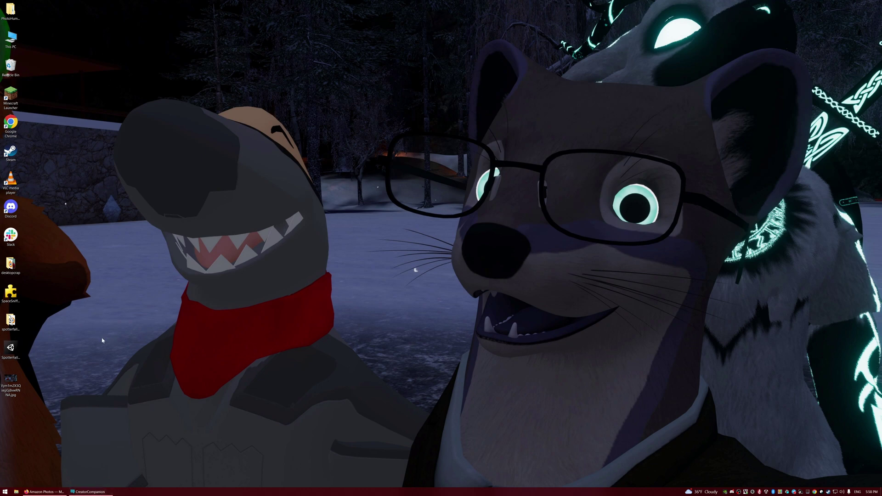
Step: In Creator Companion, create a new project from the Avatar Project template, named "Custom fallback"
click(10, 350)
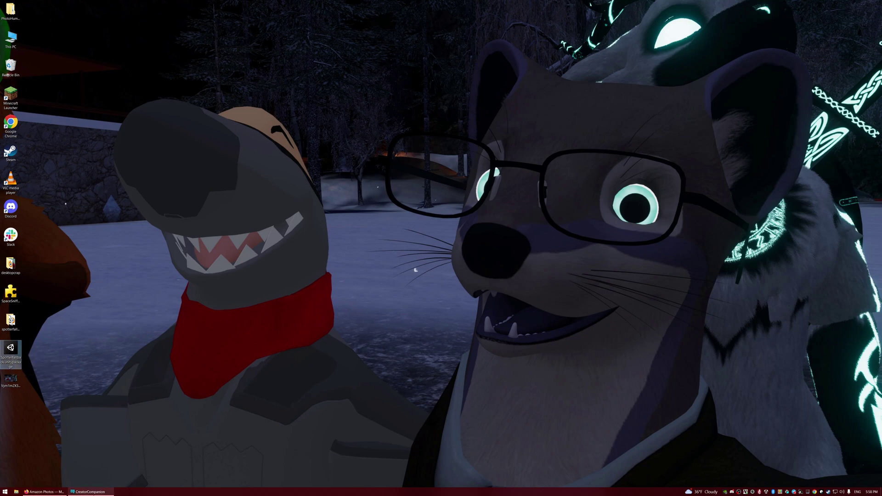
click(92, 492)
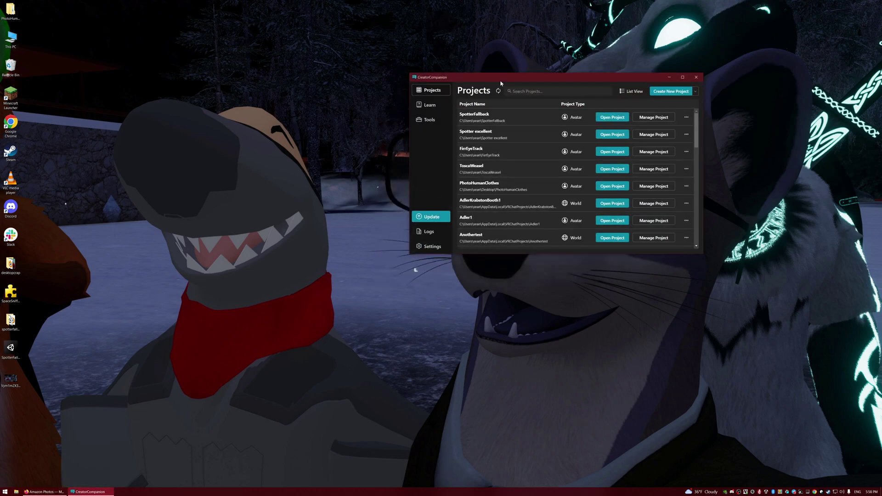
drag(501, 79, 398, 76)
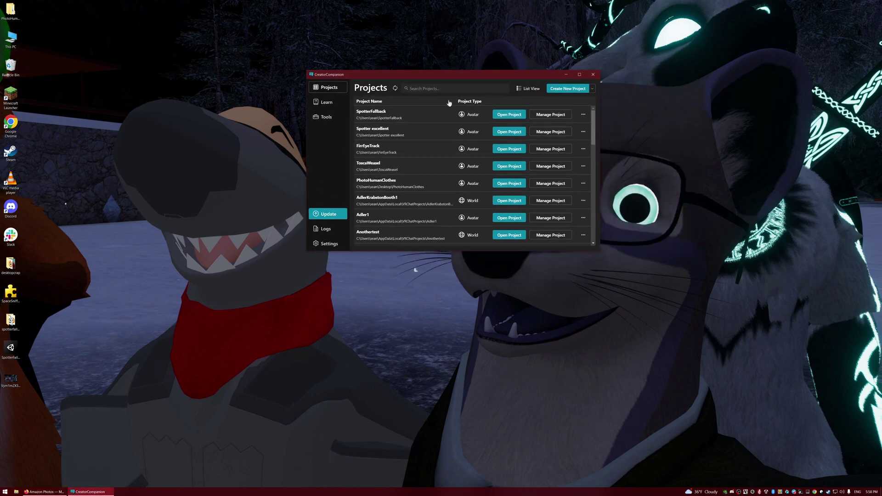
click(568, 90)
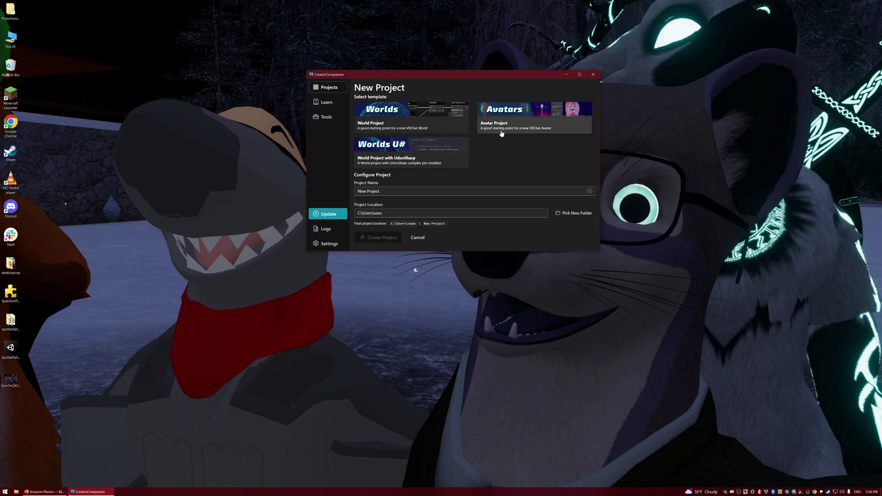
click(514, 116)
triple_click(358, 193)
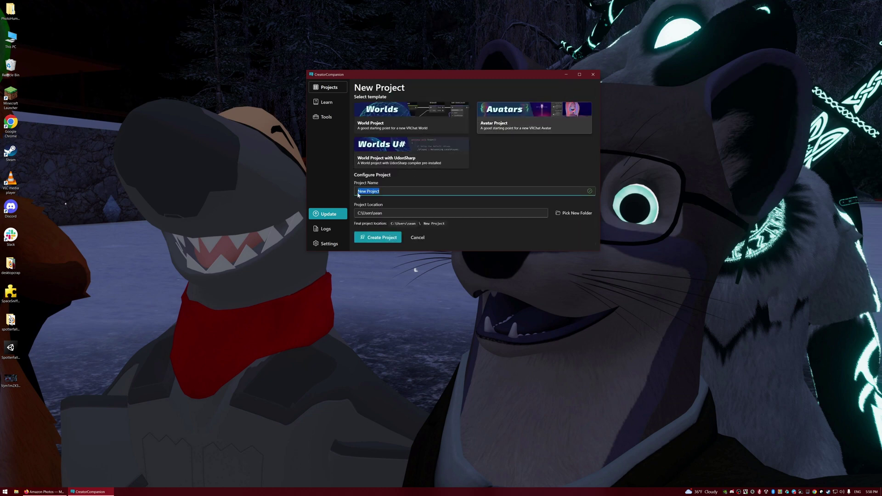
text(Custom fallback)
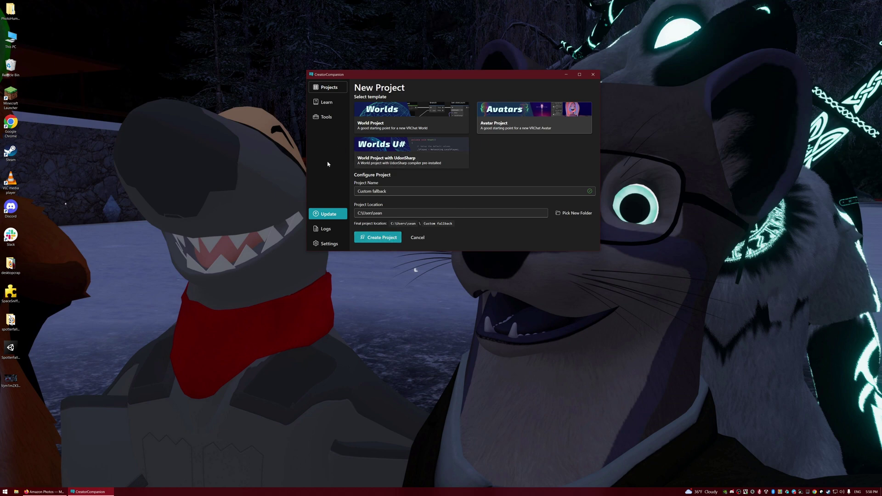
click(377, 238)
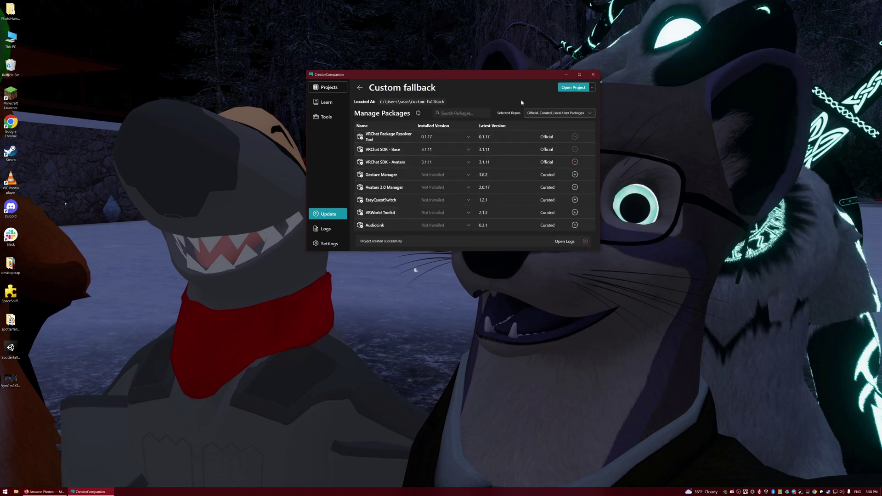
Step: Open the Custom fallback project in Unity and sign in to the VRChat SDK with the account's username and password
click(573, 89)
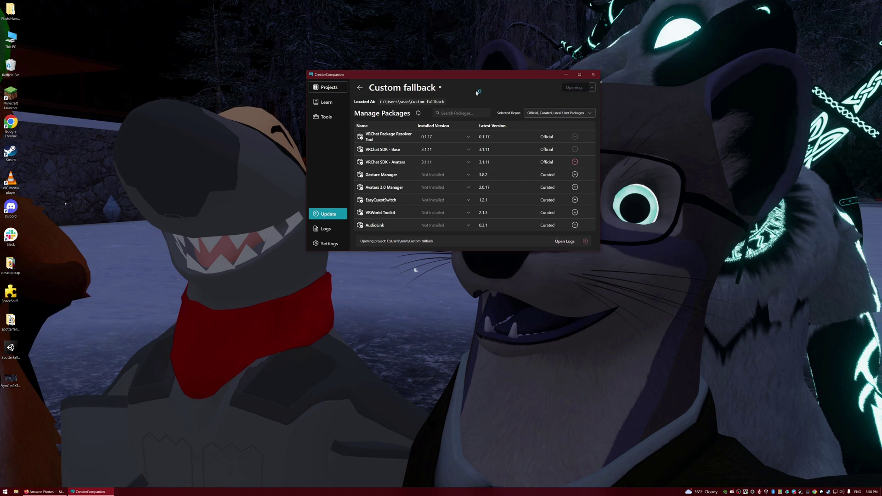
drag(467, 78, 301, 46)
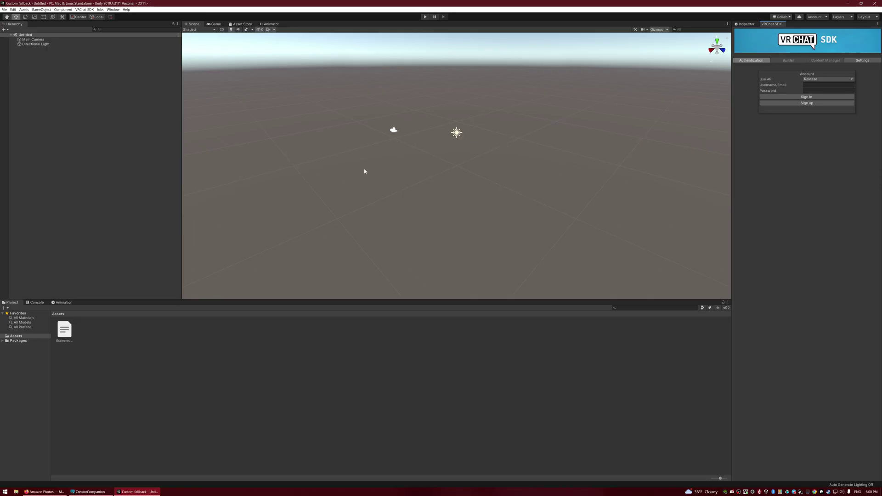
click(818, 84)
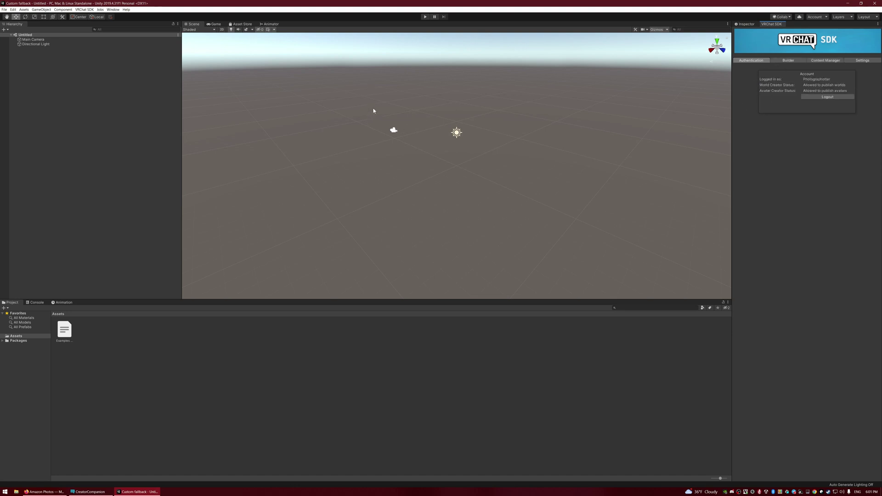
Step: Import all contents of the SpotterFallback Unity package from the desktop into the project
click(847, 3)
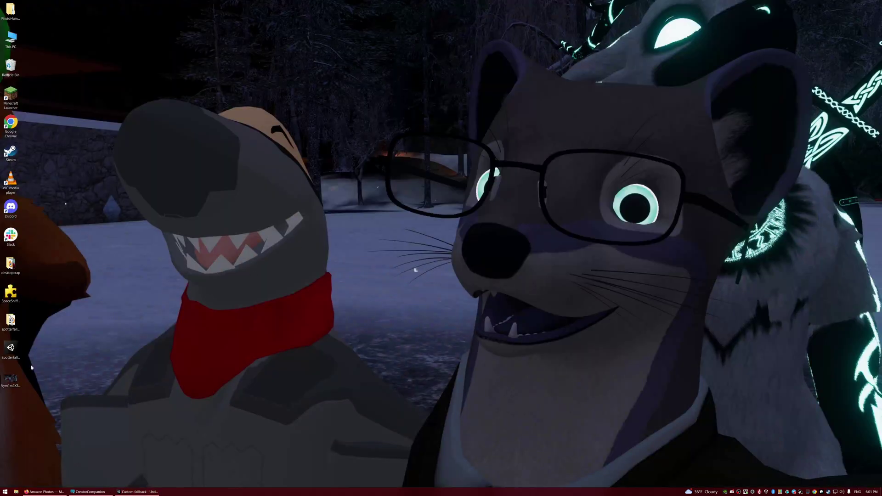
click(11, 350)
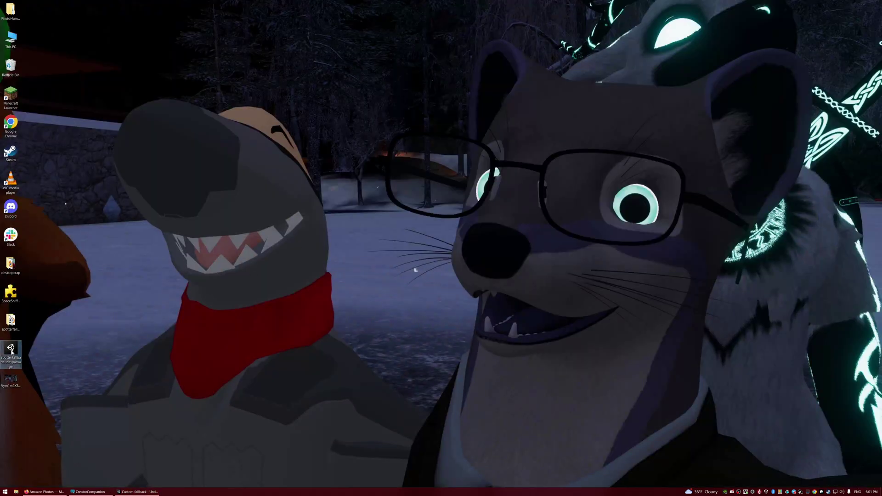
double_click(11, 351)
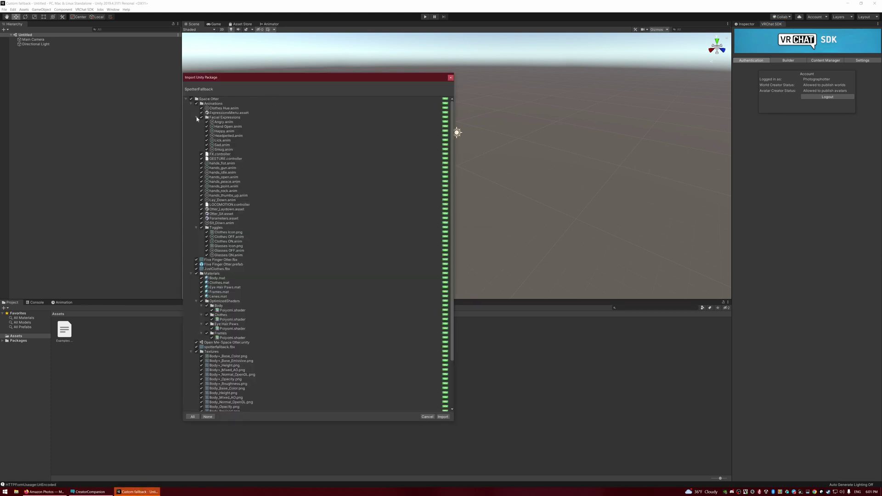
click(444, 417)
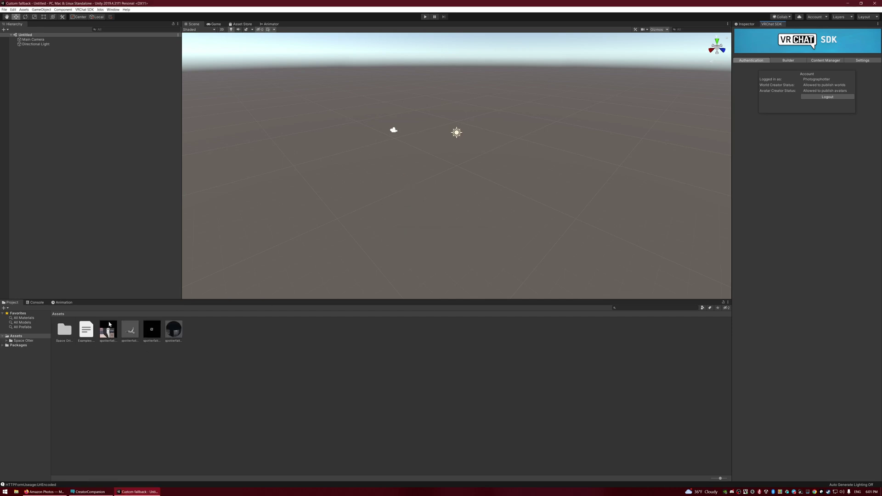
Step: Open the "Open Me-Space Otter" scene from the imported Space Otter assets folder
double_click(64, 330)
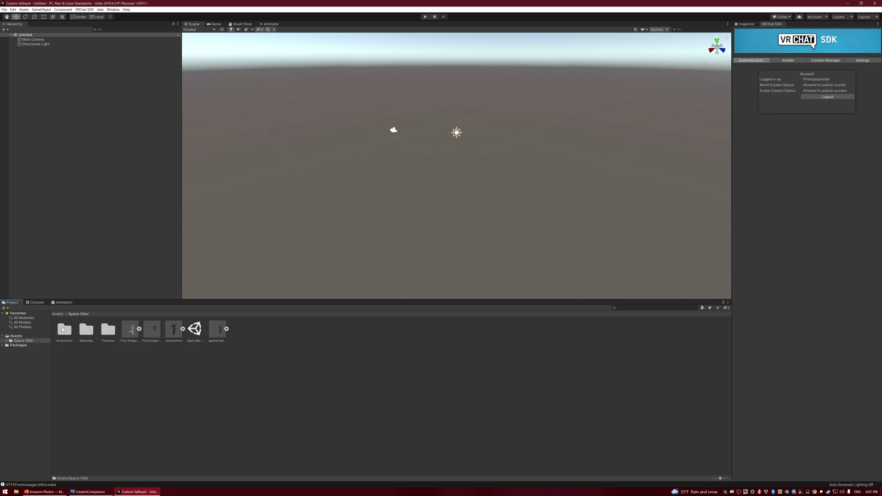
click(192, 322)
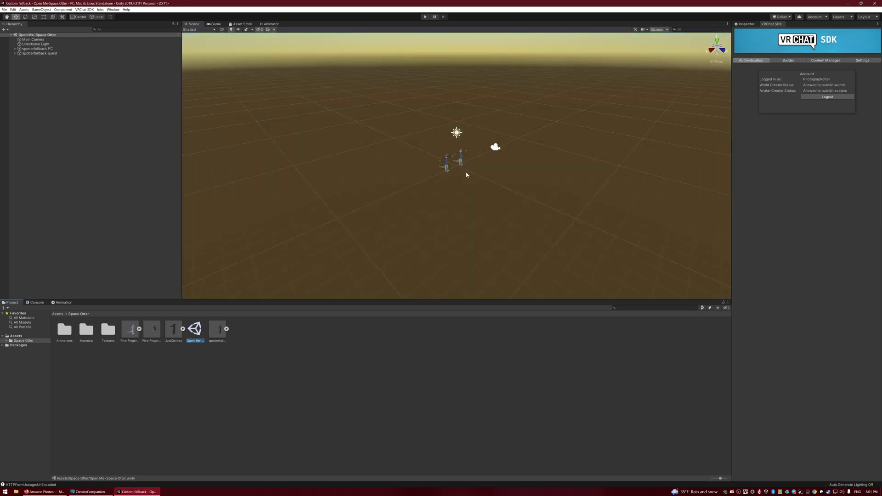
right_drag(466, 174, 567, 102)
key(w)
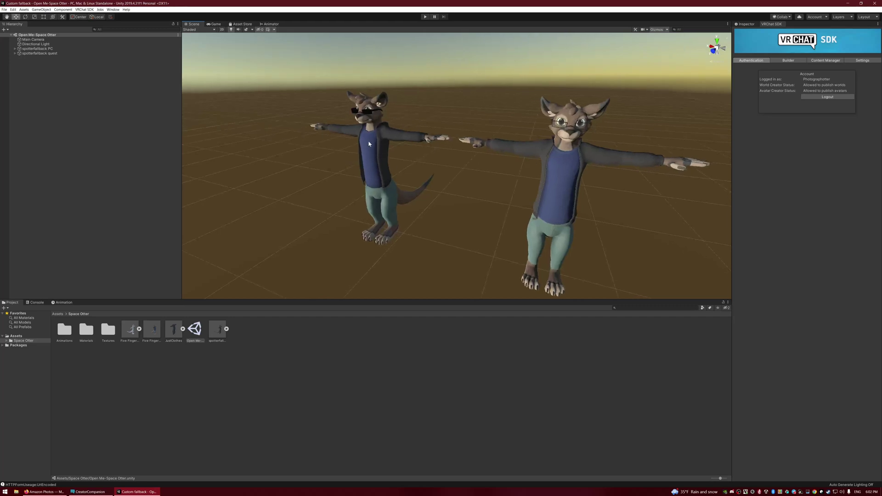
right_drag(369, 144, 334, 119)
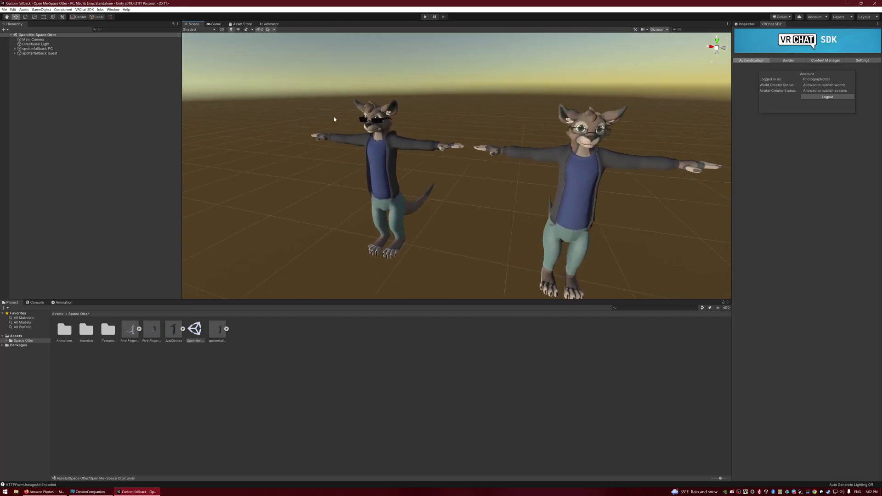
right_drag(522, 122, 506, 116)
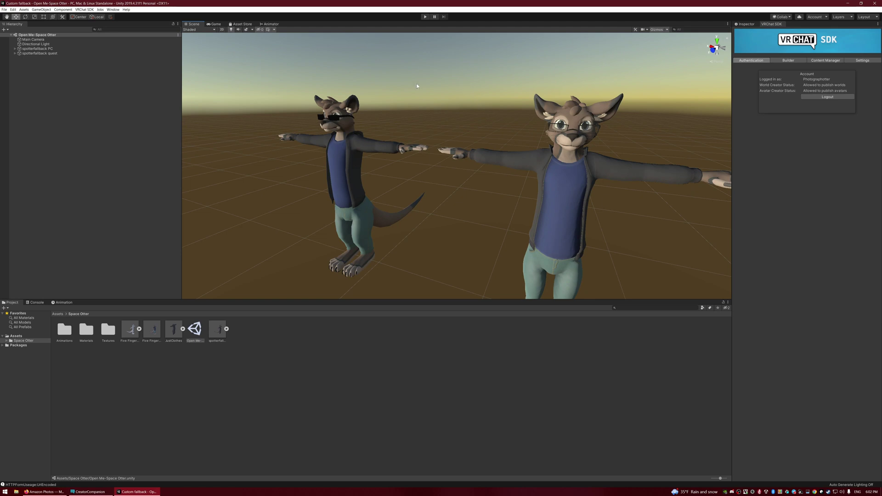
Step: Switch the VRChat SDK build target to Android for the spotterfallback quest avatar
click(791, 60)
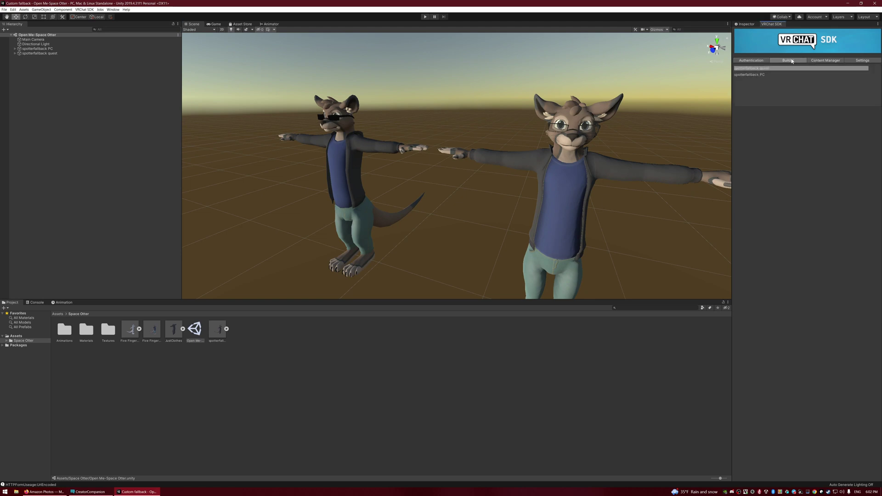
click(765, 69)
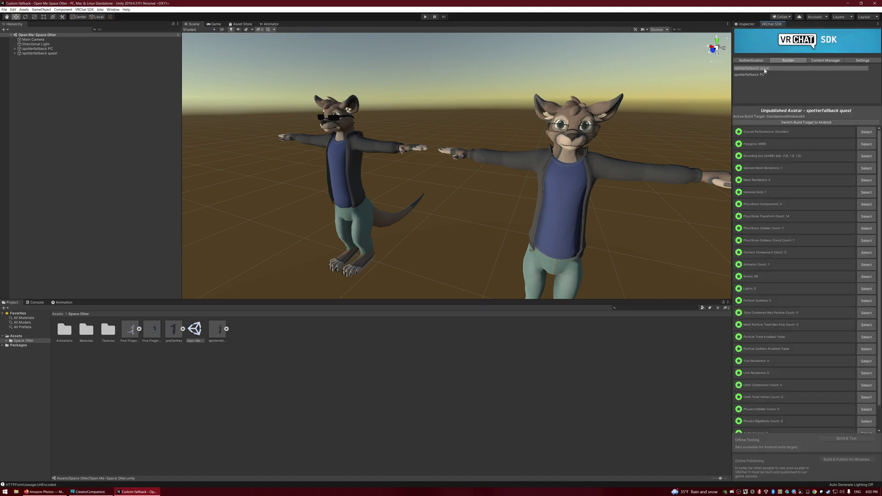
click(796, 123)
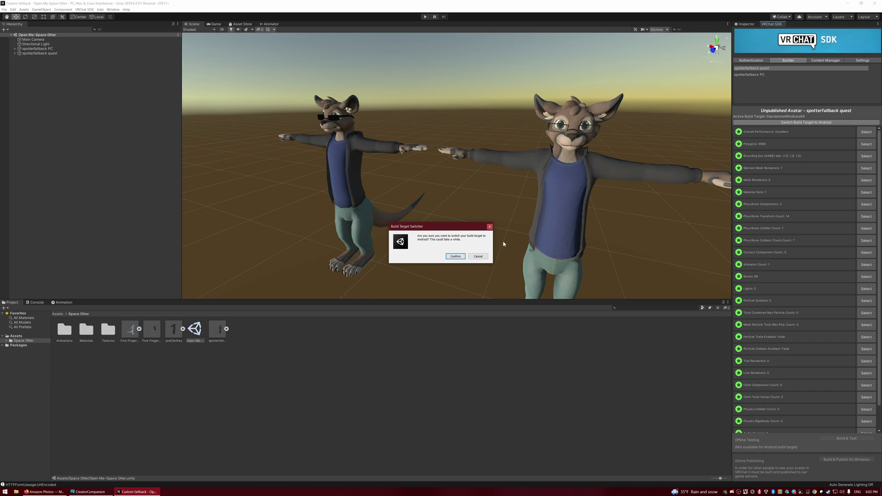
click(456, 257)
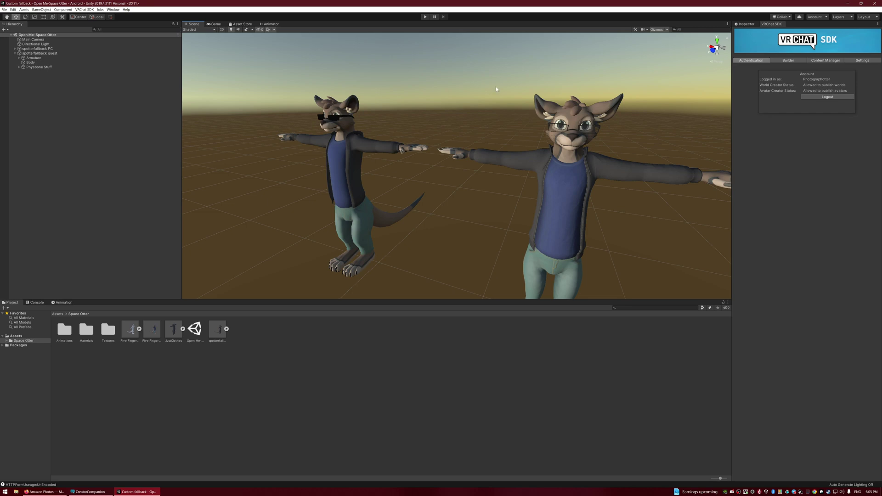
Step: Deactivate the spotterfallback PC avatar in the scene
click(747, 24)
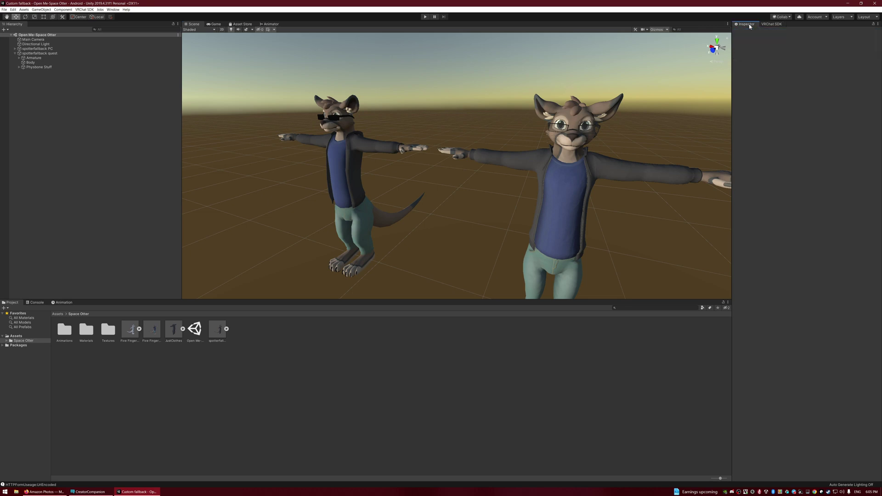
click(55, 49)
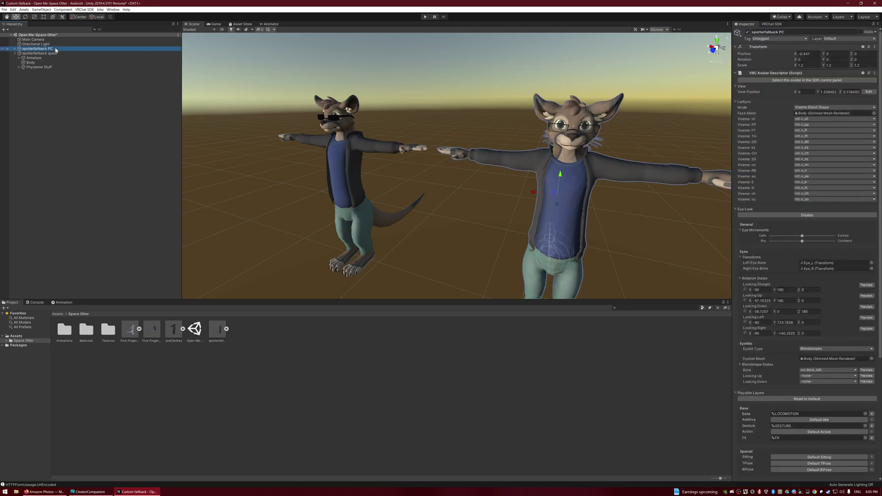
click(748, 33)
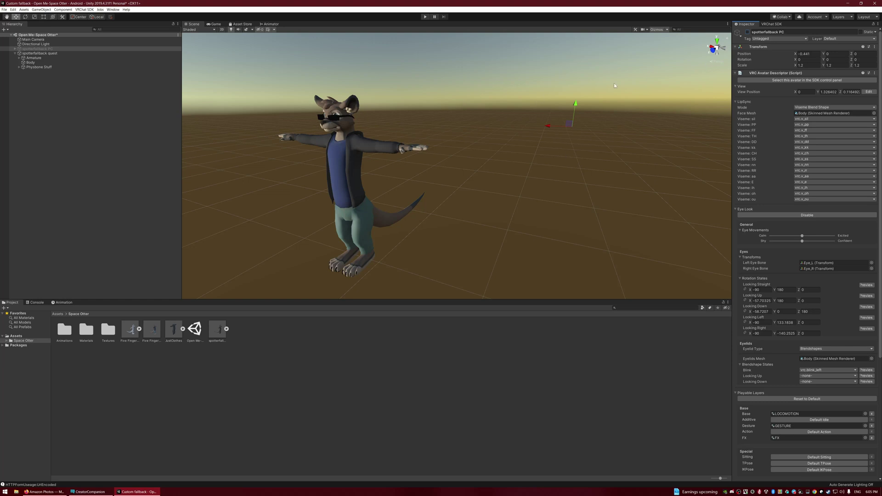
Step: Build and publish the spotterfallback quest avatar for Android with the VRChat SDK
click(64, 53)
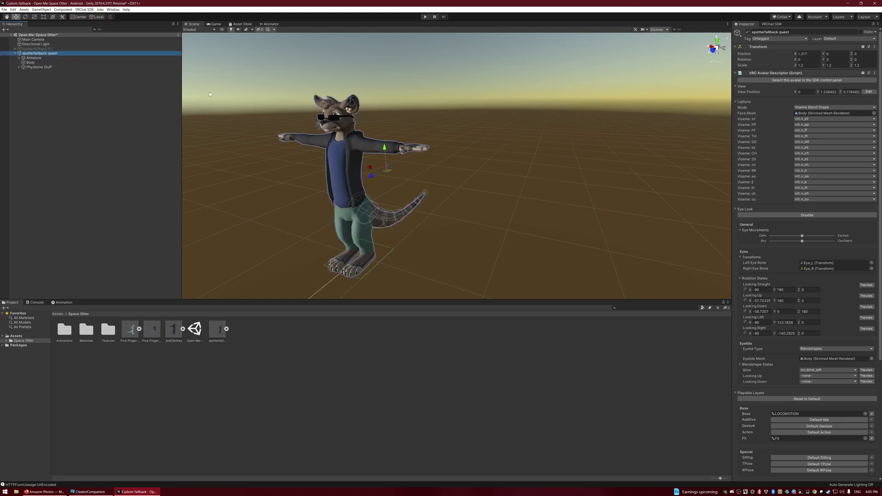
click(776, 24)
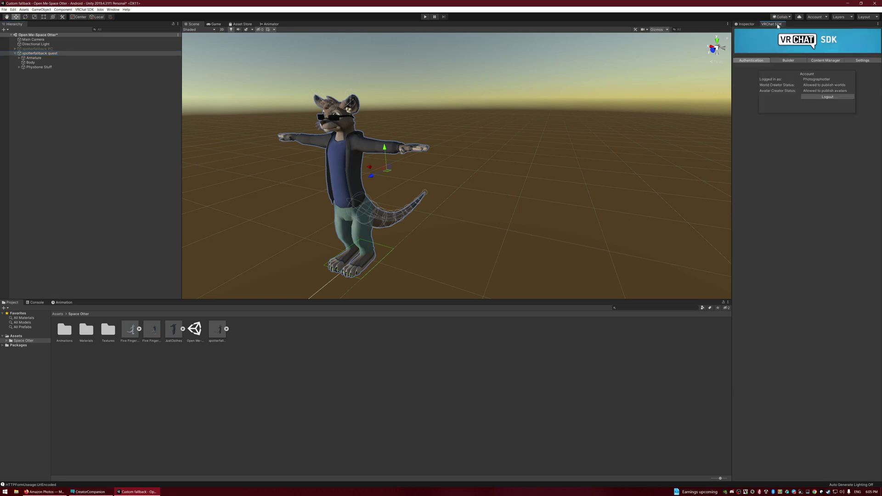
click(790, 61)
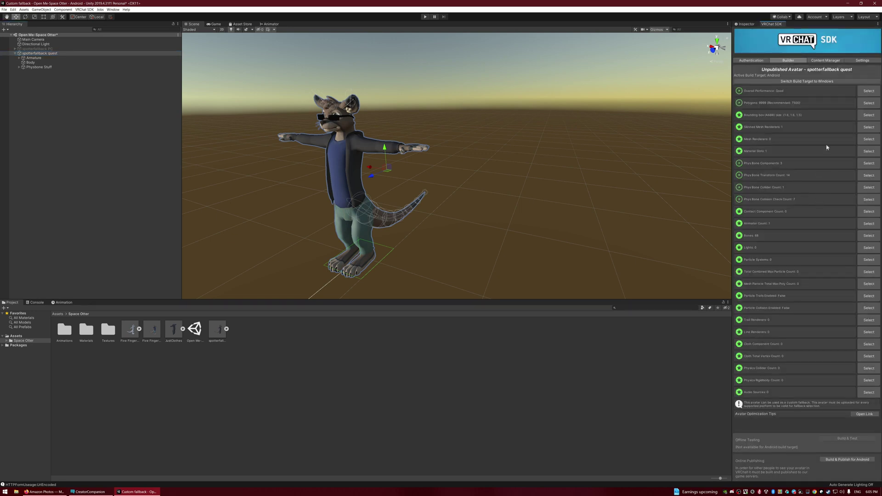
click(853, 460)
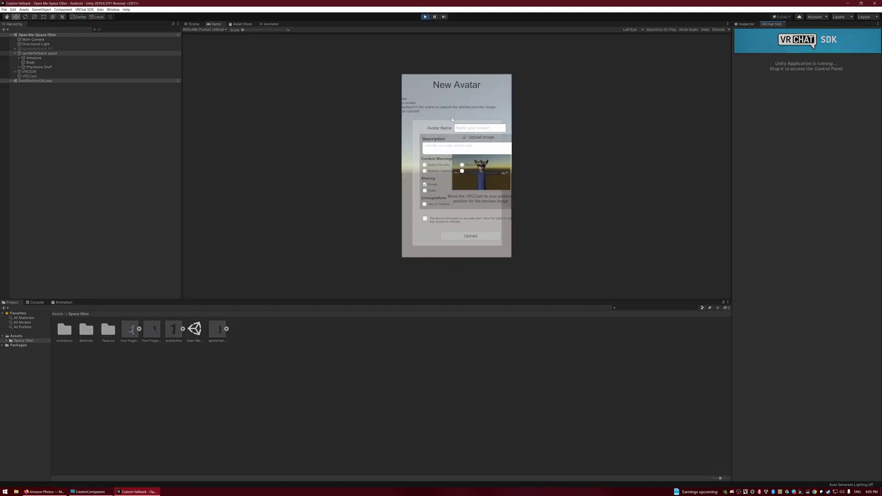
Step: Set the Game view resolution to 1920x1080 Landscape so the New Avatar form fits
click(217, 31)
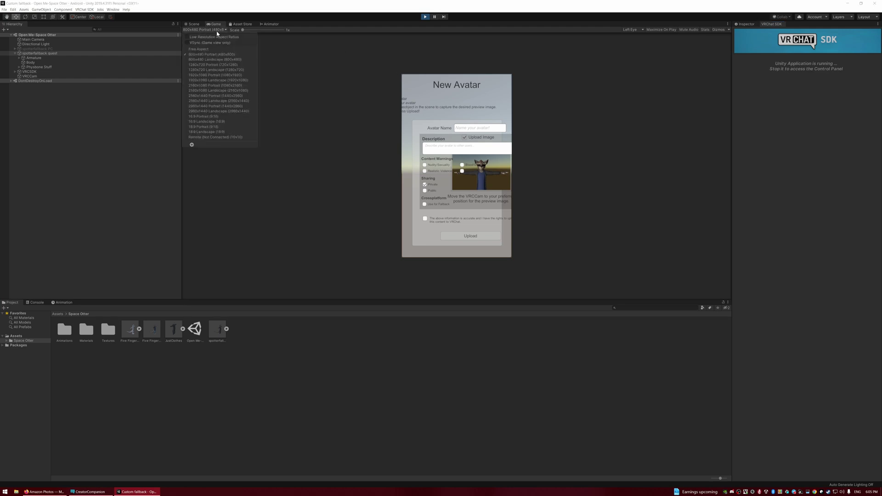
click(226, 76)
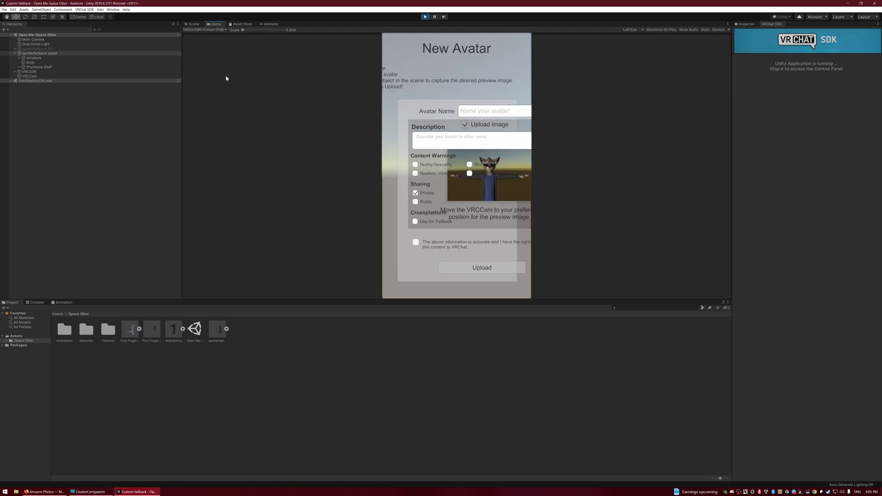
click(221, 31)
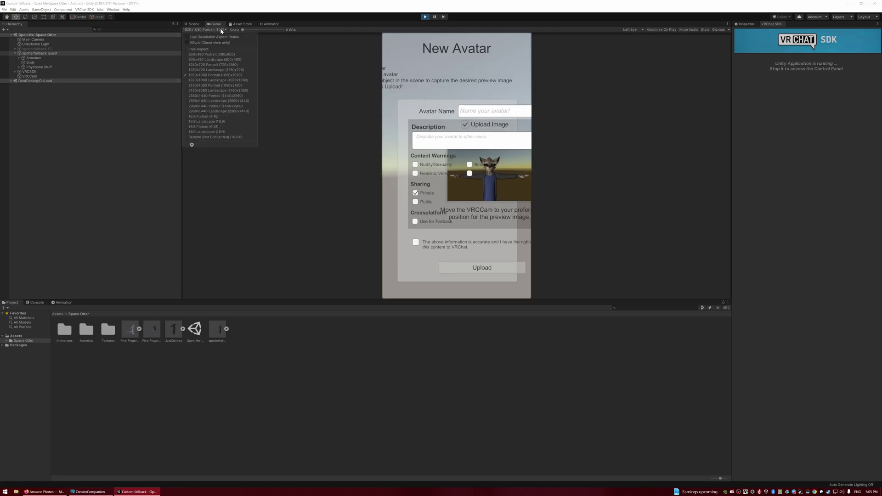
click(237, 81)
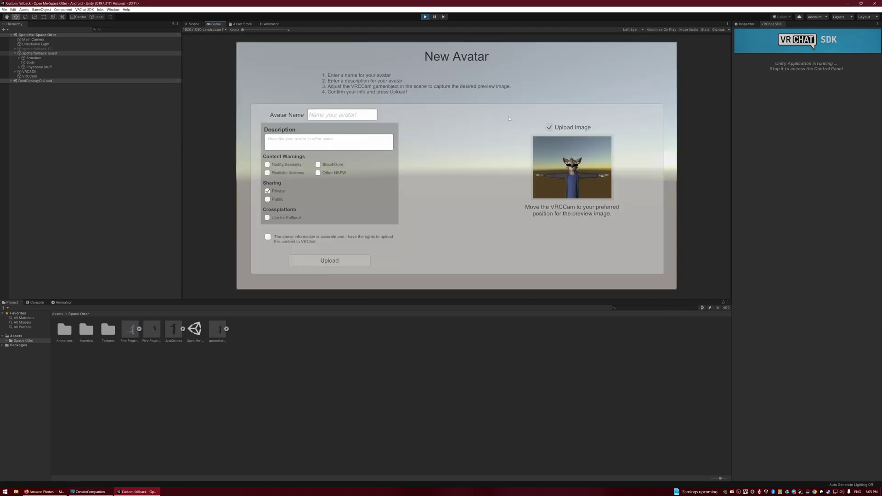
click(216, 29)
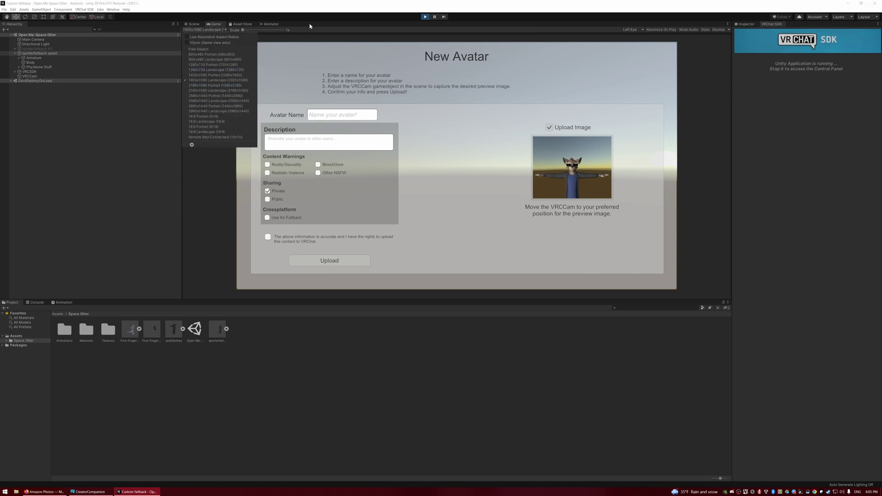
Step: Name the new avatar "Custom Fallback"
click(311, 8)
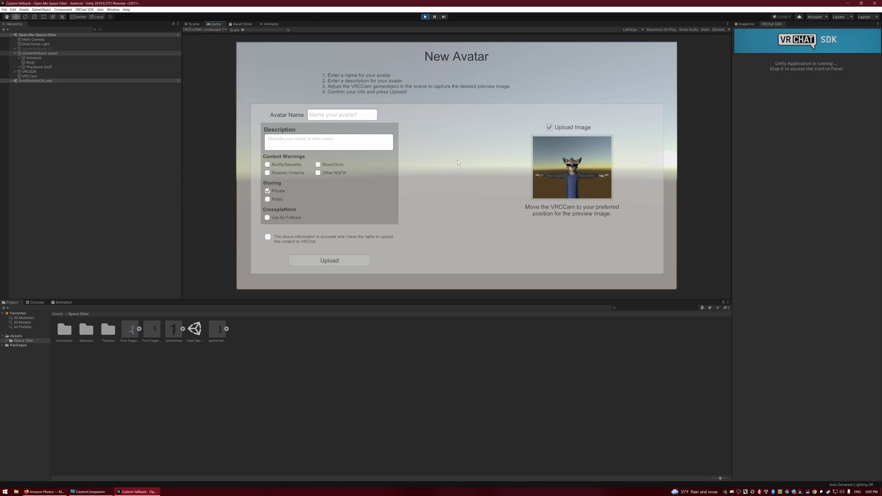
click(337, 117)
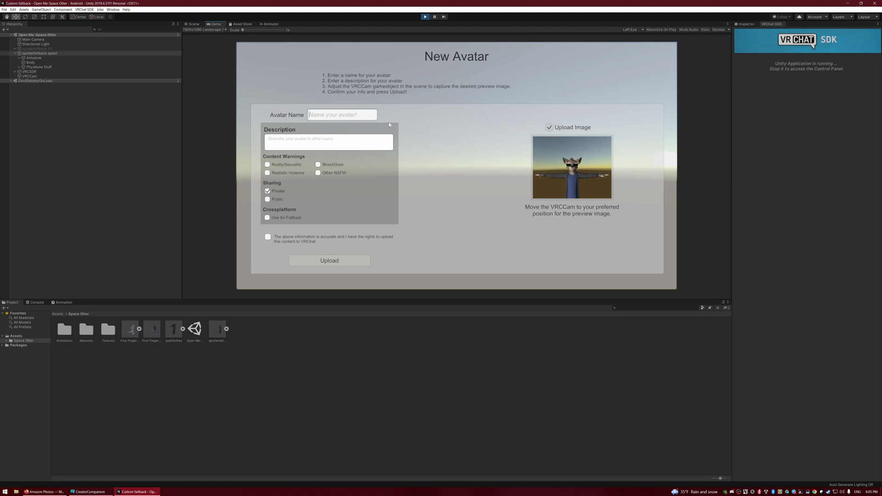
text(Custom Fallback)
Step: Upload the avatar with Public sharing and Use for Fallback enabled, accepting the content rights statement
click(268, 199)
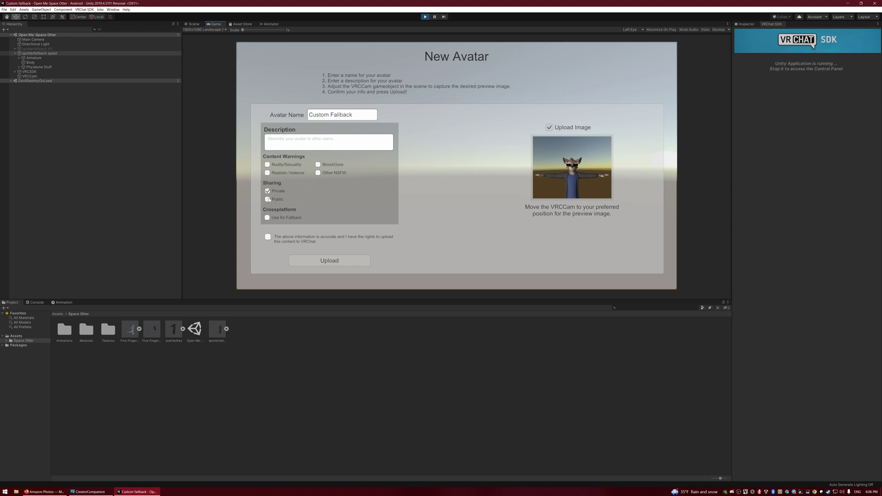
click(268, 199)
click(268, 237)
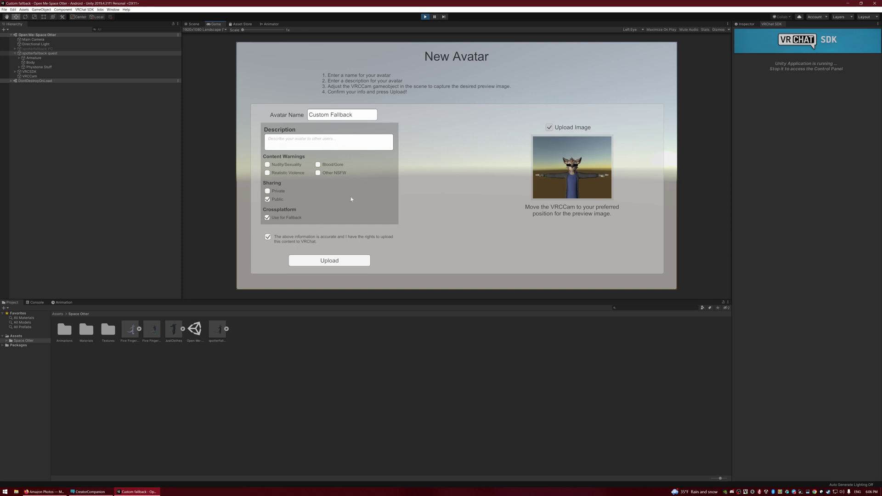
click(329, 260)
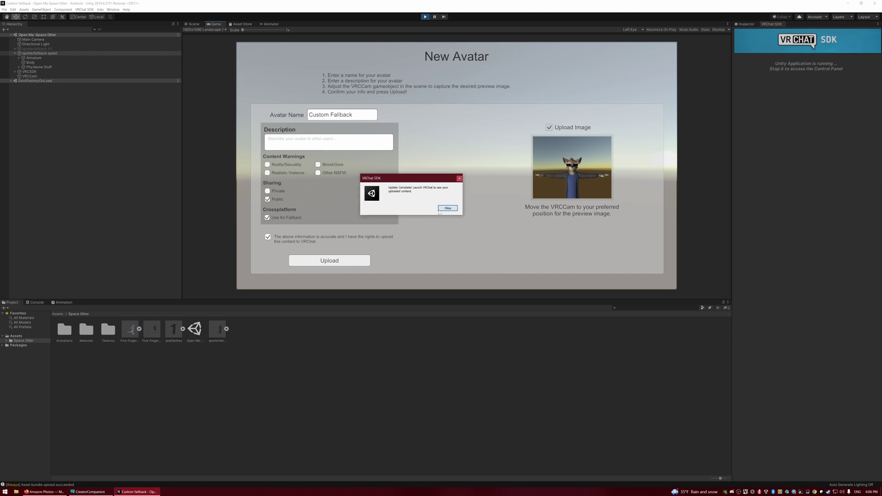
key(Return)
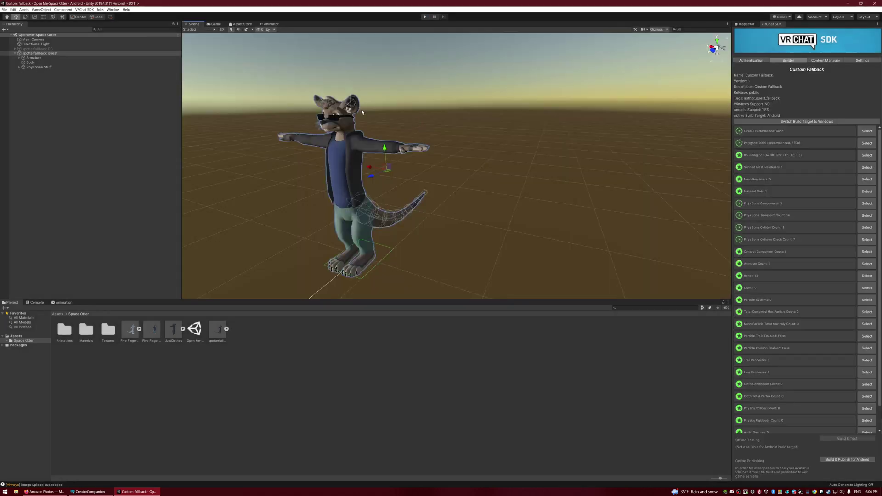
Step: Copy the blueprint ID from the spotterfallback quest avatar's Pipeline Manager
click(748, 25)
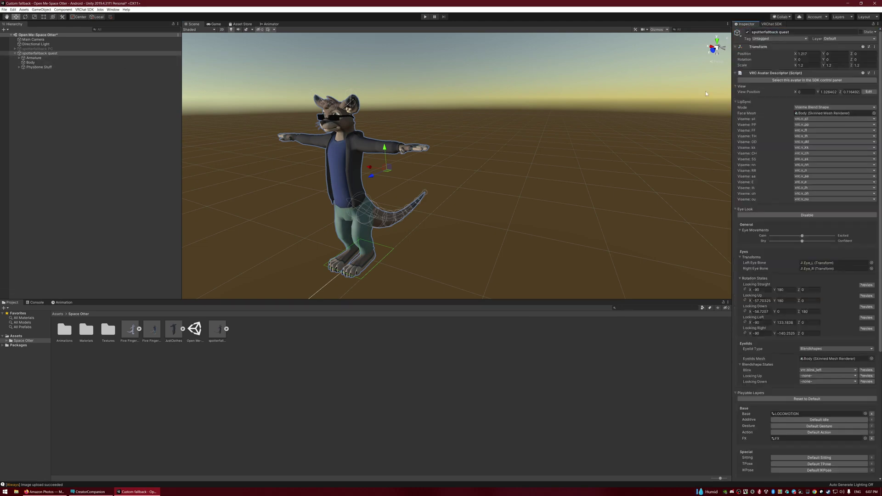
scroll(747, 244, down, 6)
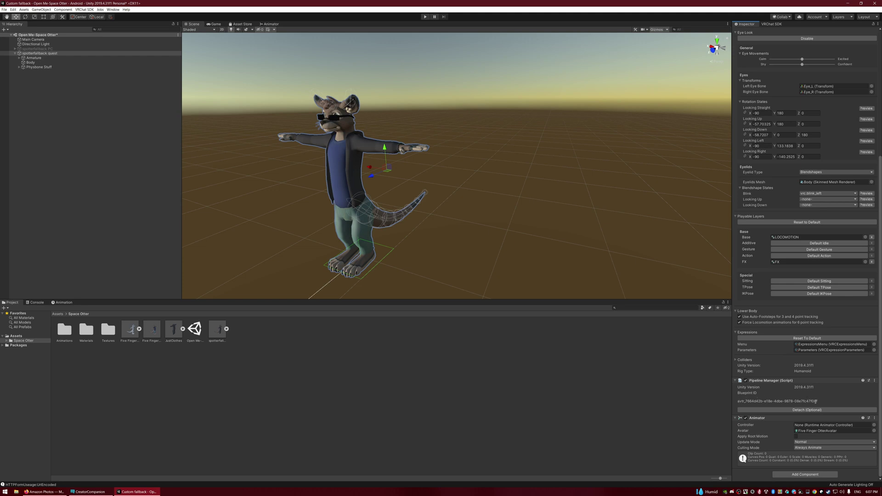
click(821, 400)
key(ctrl+c)
Step: Deactivate the spotterfallback quest avatar and activate the spotterfallback PC avatar in the scene
scroll(786, 105, up, 5)
click(748, 31)
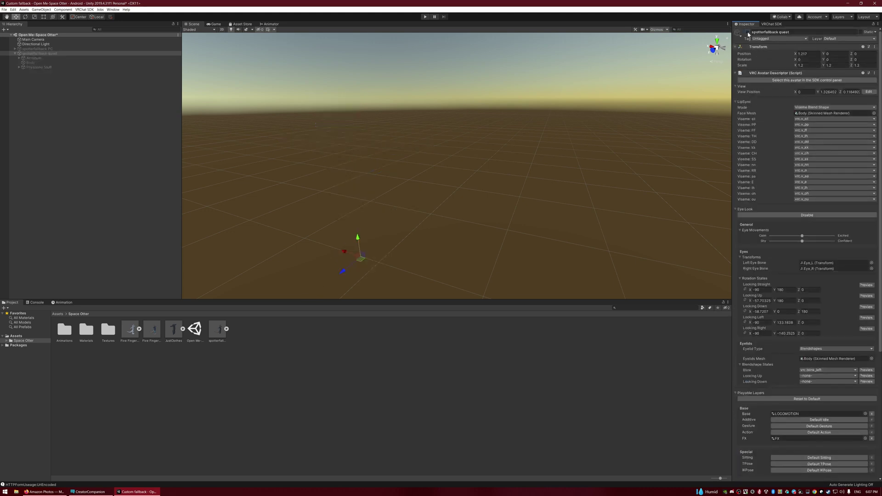
click(52, 48)
click(748, 31)
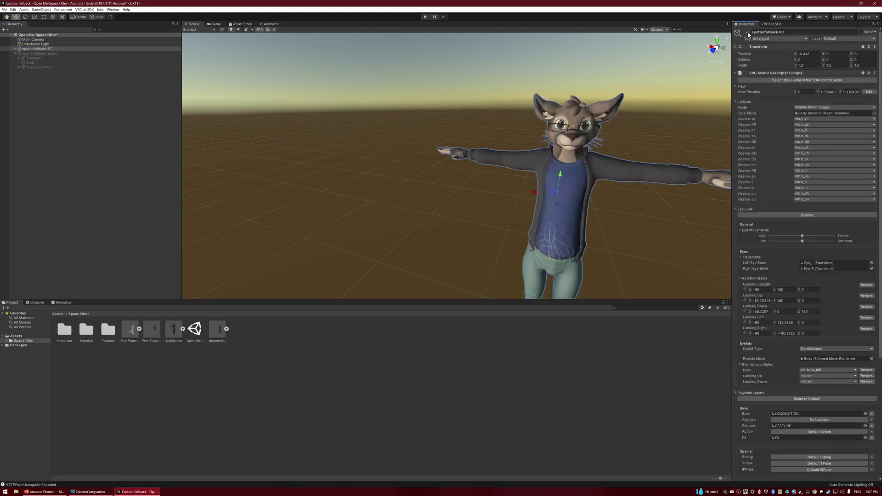
key(f)
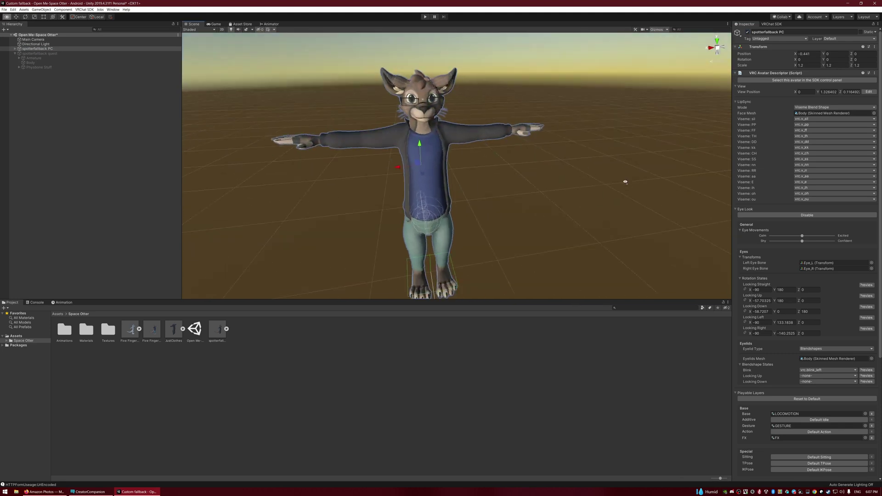
Step: Paste the copied blueprint ID into the PC avatar's Pipeline Manager and attach it
scroll(809, 288, down, 6)
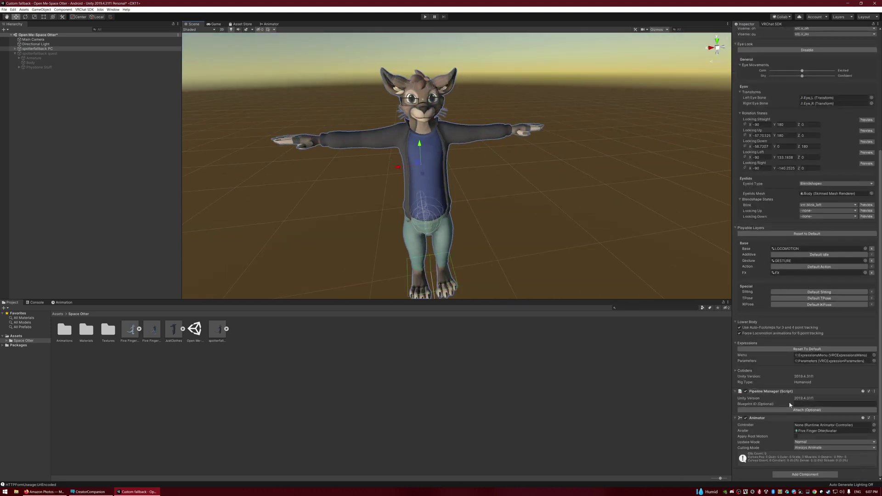
click(752, 405)
key(ctrl+v)
right_click(804, 403)
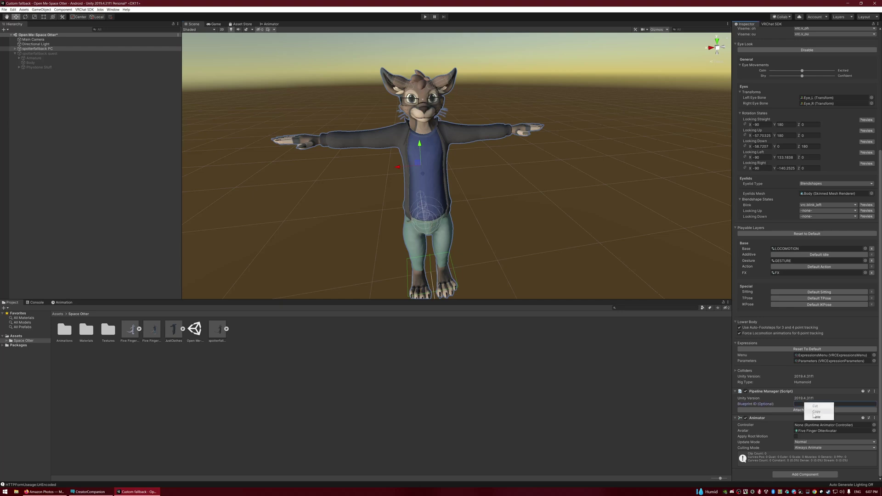
click(817, 418)
click(801, 409)
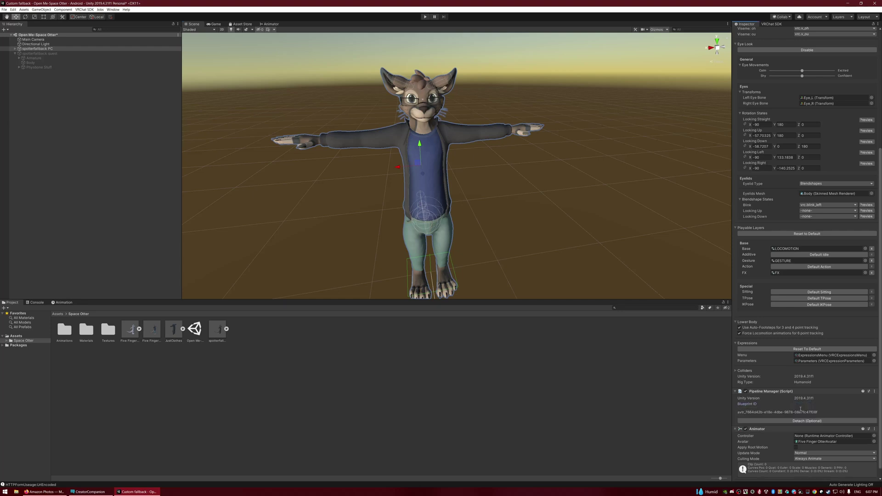
Step: Switch the VRChat SDK build target to Windows for the spotterfallback PC avatar
right_drag(519, 240, 490, 173)
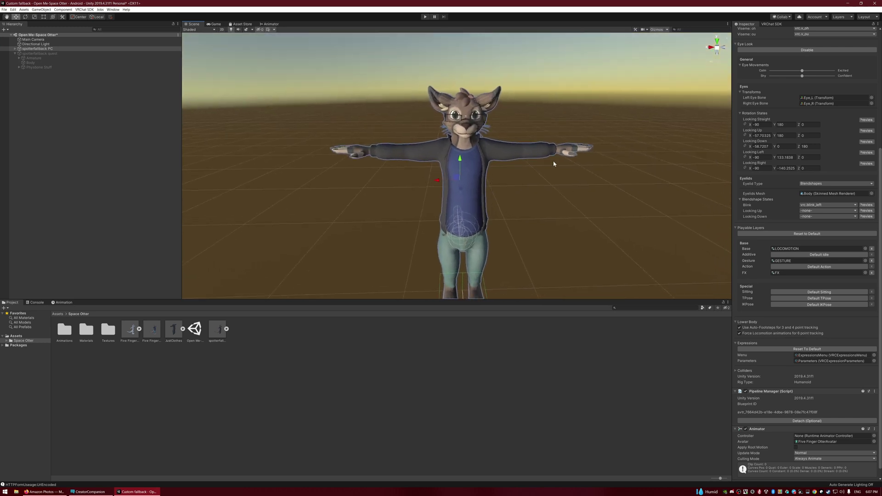
click(773, 24)
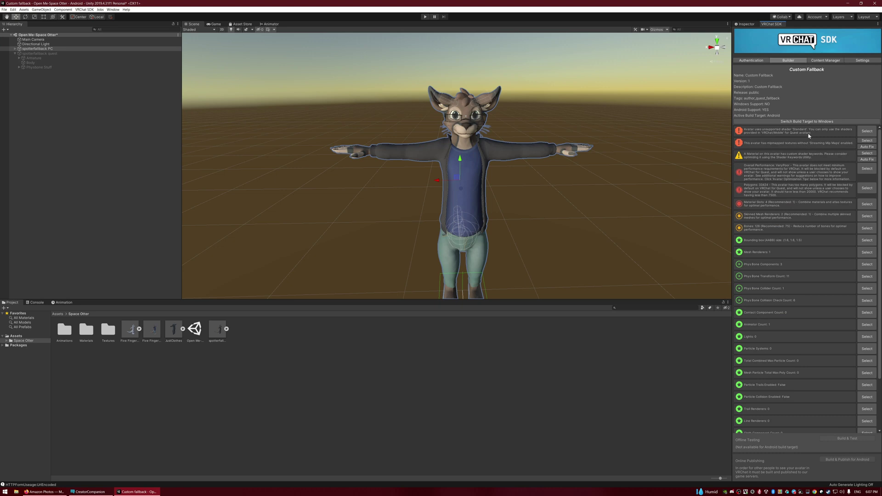
click(802, 123)
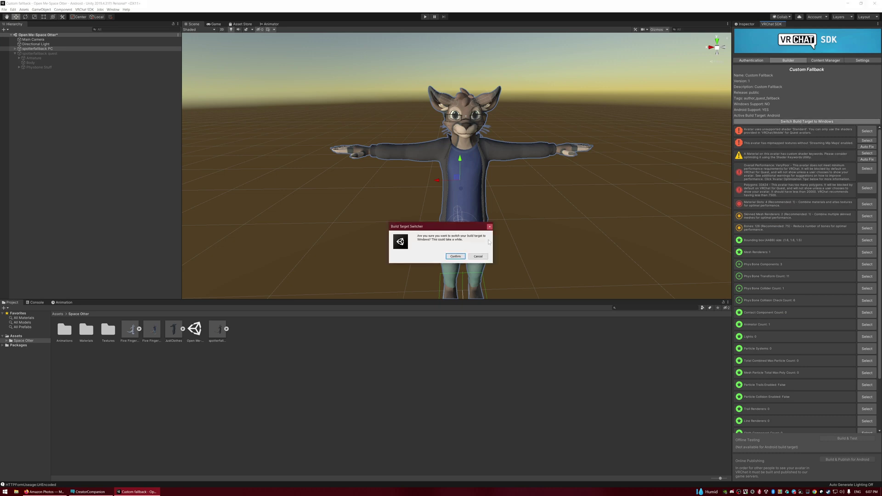
click(456, 256)
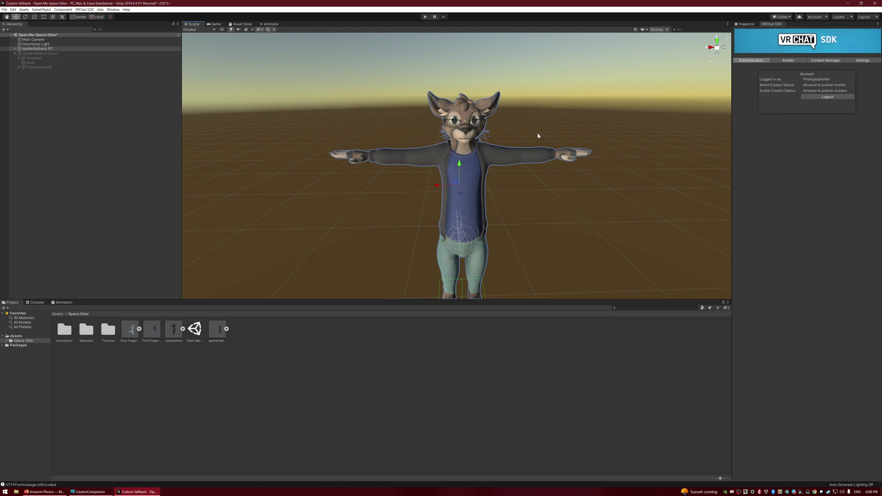
Step: Auto-fix the PC avatar's missing Streaming Mip Maps setting, and build and publish the avatar for Windows
click(794, 61)
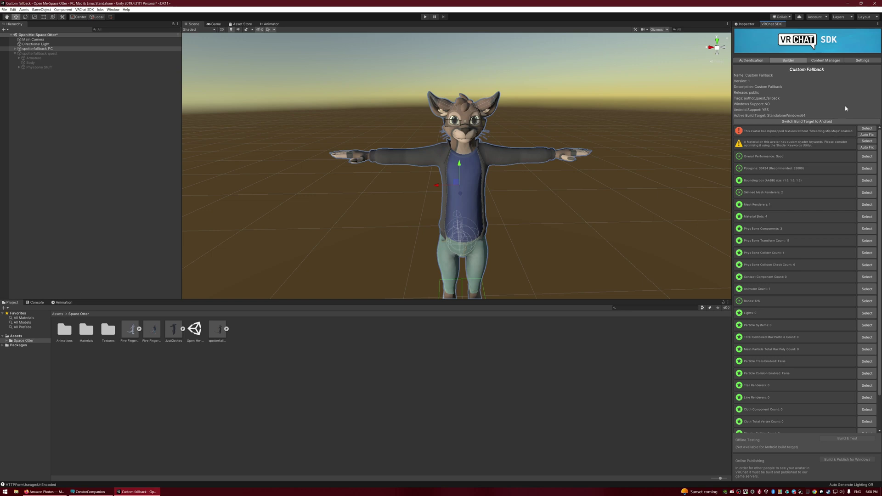
click(869, 136)
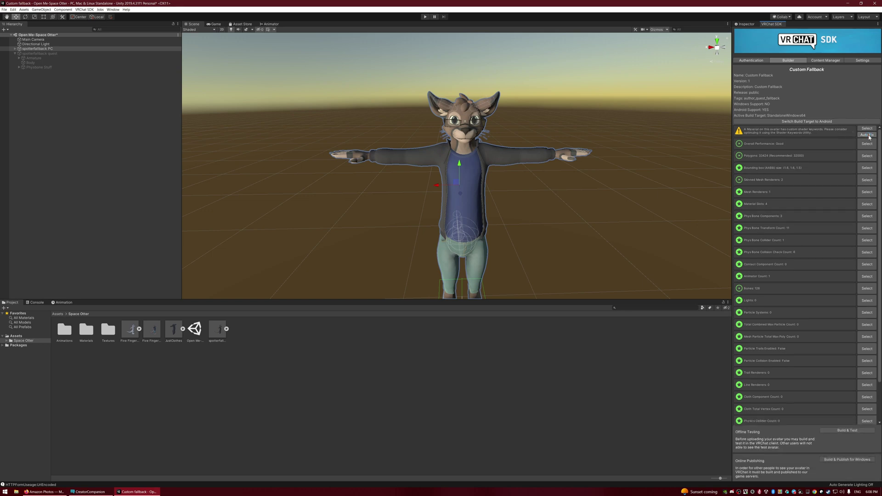
alt+drag(545, 131, 565, 138)
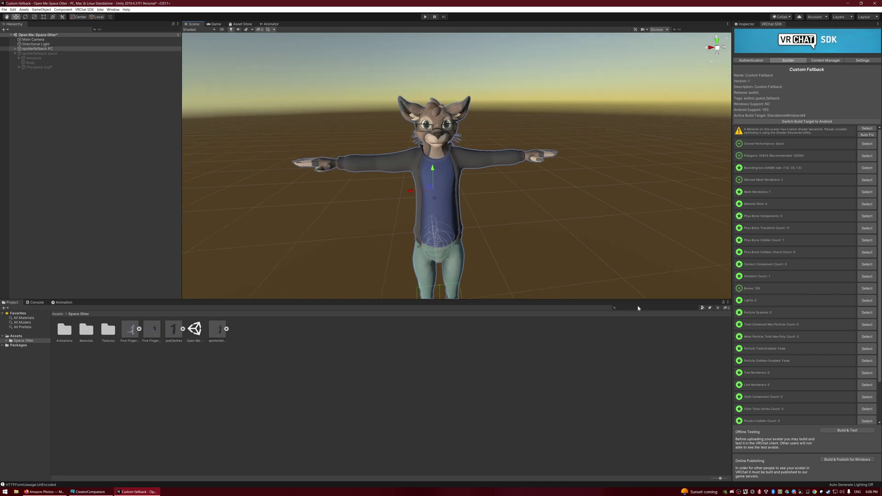
click(843, 460)
click(847, 460)
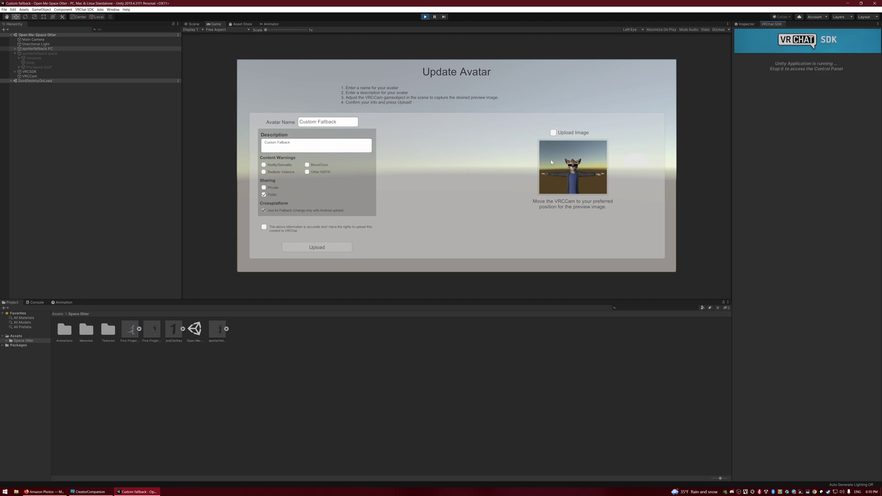
Step: Enable uploading a new preview image and narrow the VRCCam's field of view to frame the avatar's face
click(554, 132)
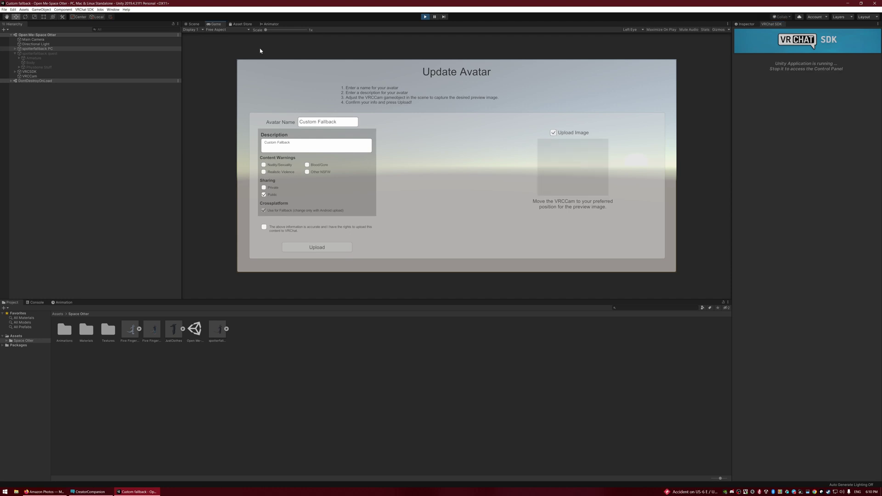
click(194, 24)
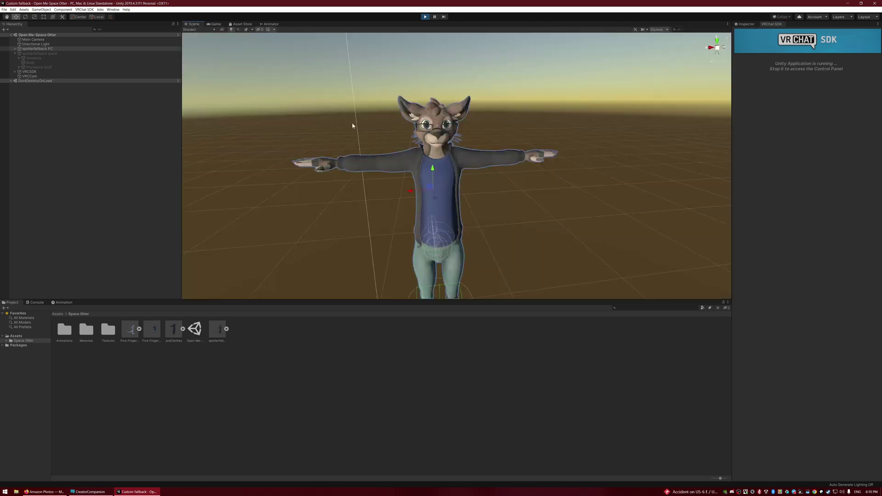
click(38, 77)
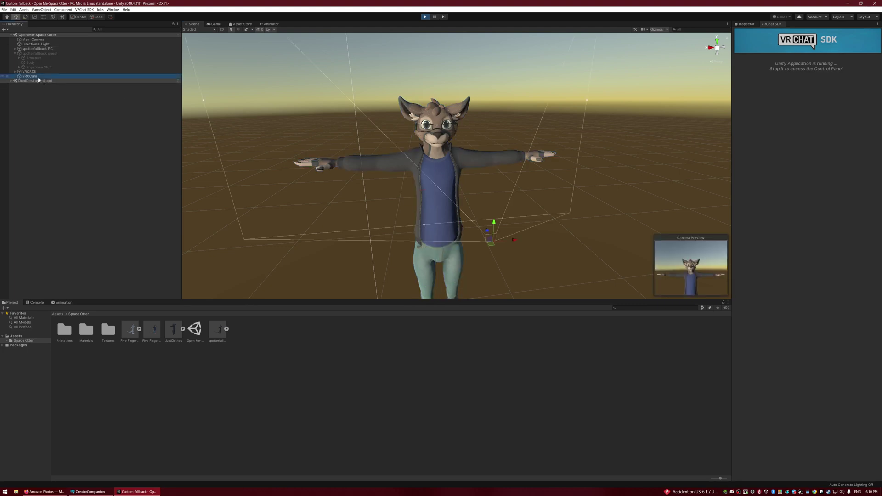
alt+drag(443, 160, 608, 153)
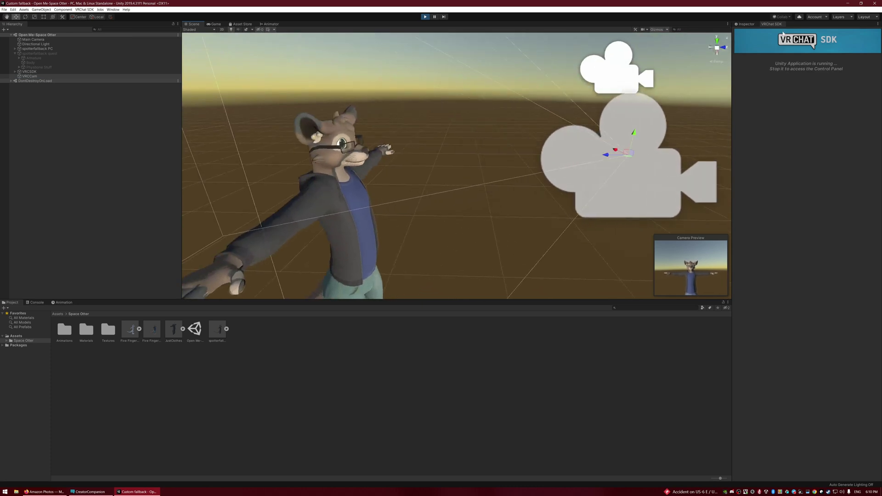
click(747, 24)
drag(819, 112, 803, 112)
Step: Move the VRCCam to one side of the avatar and rotate it toward the face for an angled portrait
scroll(552, 157, down, 6)
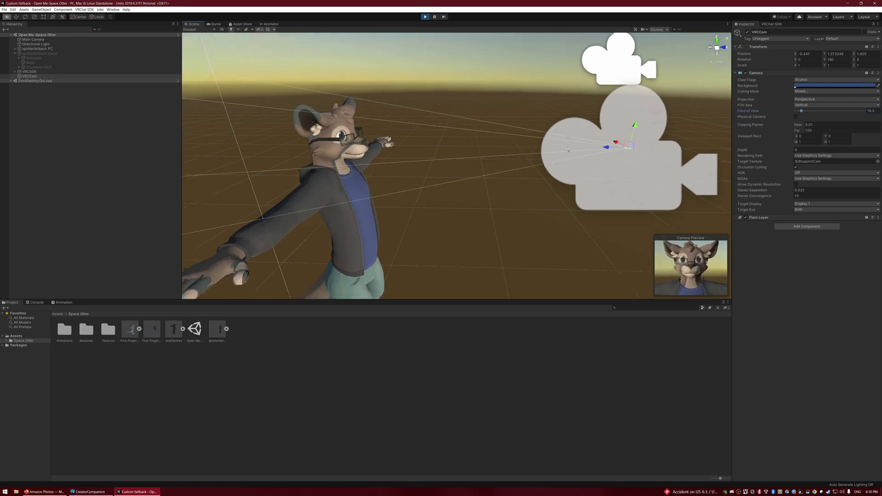
drag(500, 158, 518, 195)
key(e)
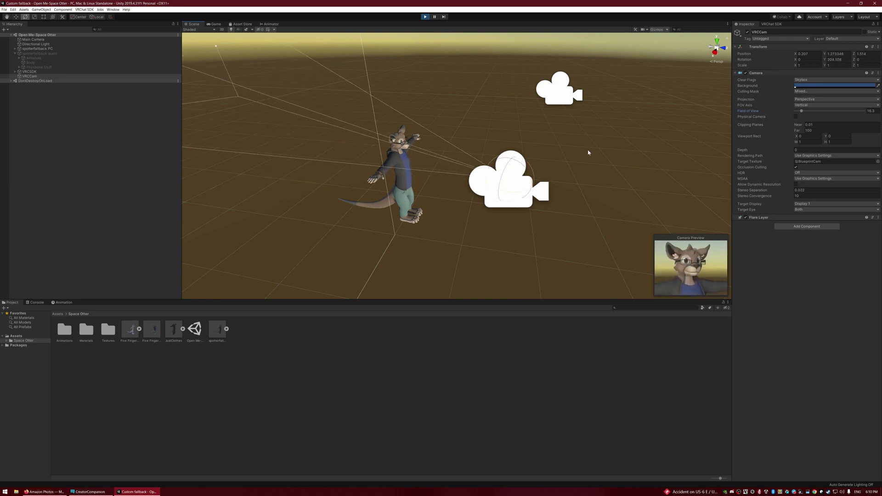
Step: Accept the content rights statement and upload the Windows version of Custom Fallback with its new preview image
click(215, 24)
click(554, 133)
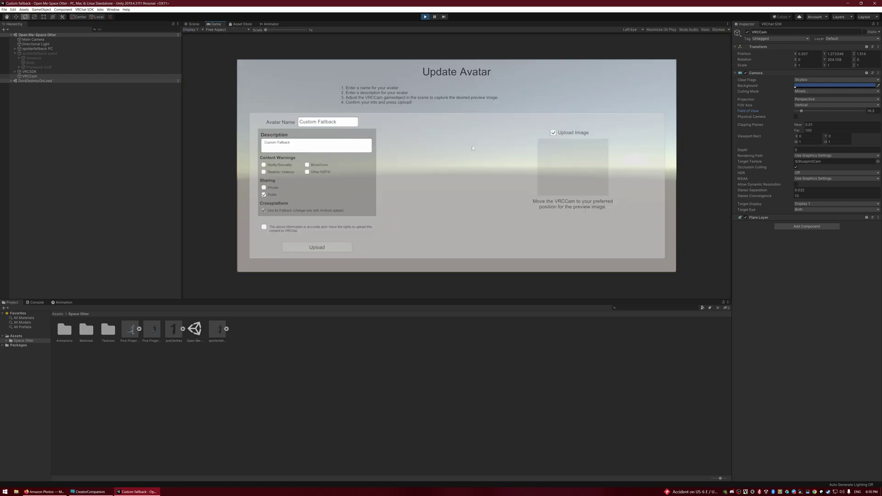
click(265, 228)
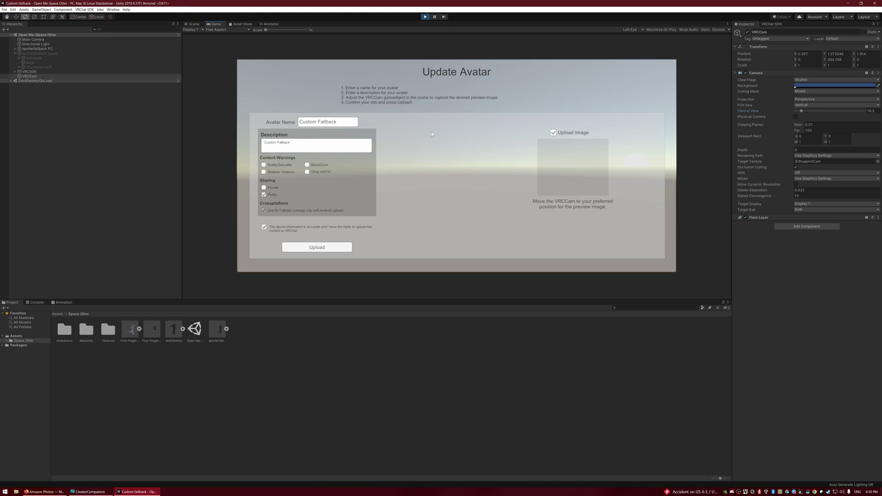
click(317, 248)
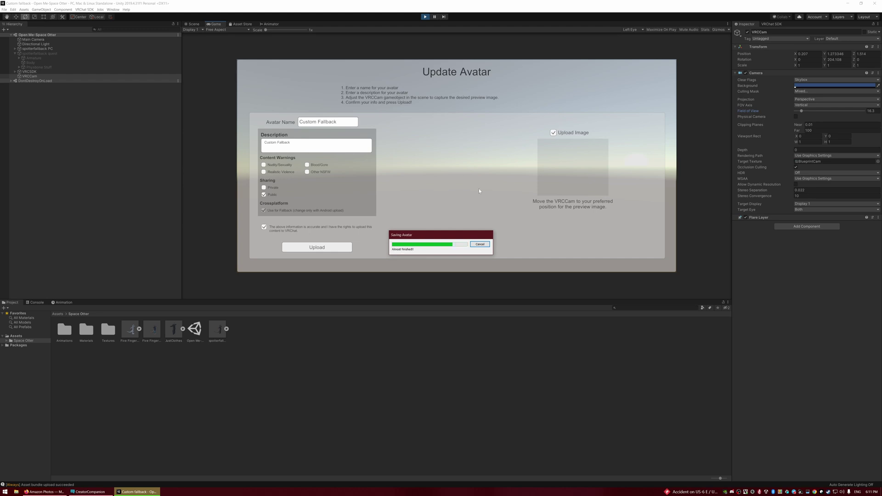
click(478, 256)
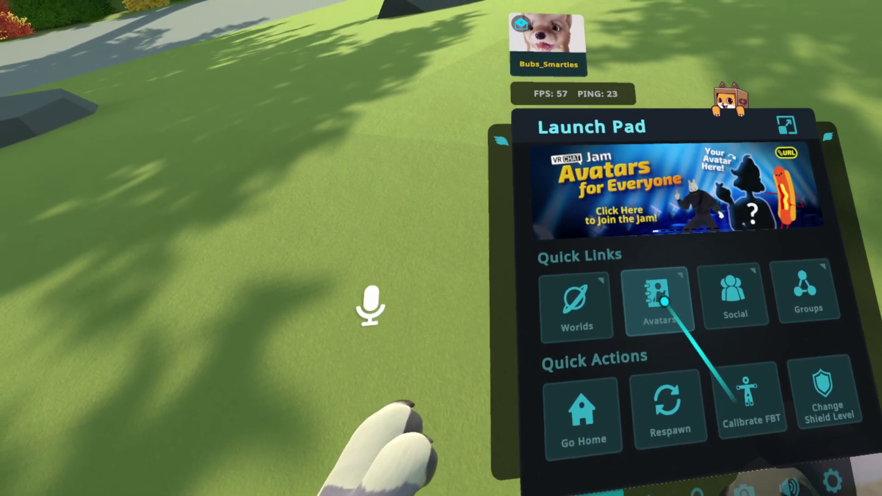
Step: Switch to VRChat and set the uploaded Custom Fallback avatar as the fallback avatar
click(665, 301)
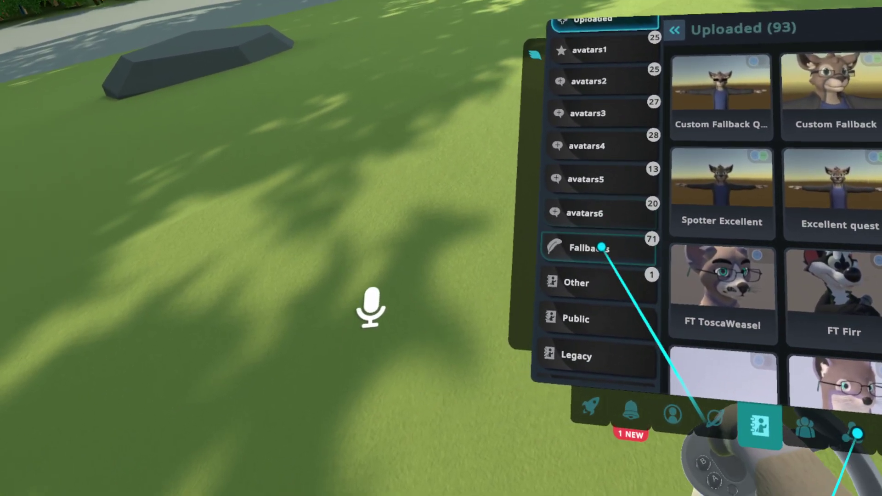
click(597, 253)
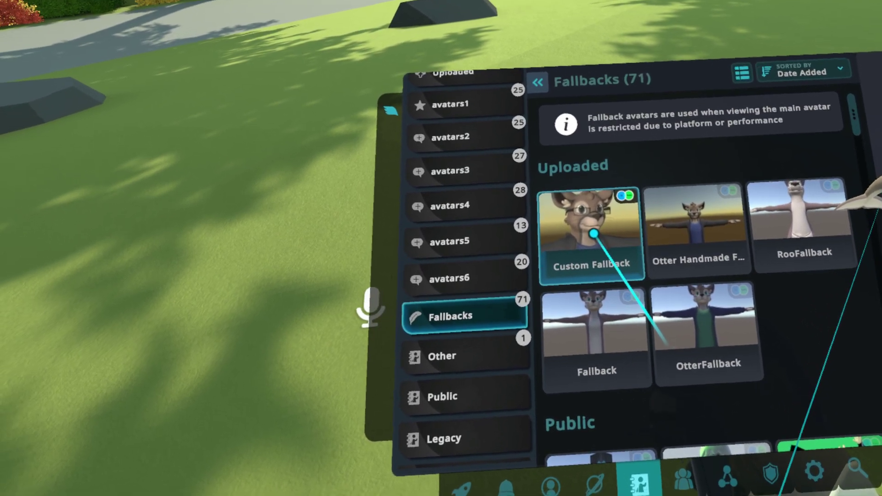
click(593, 233)
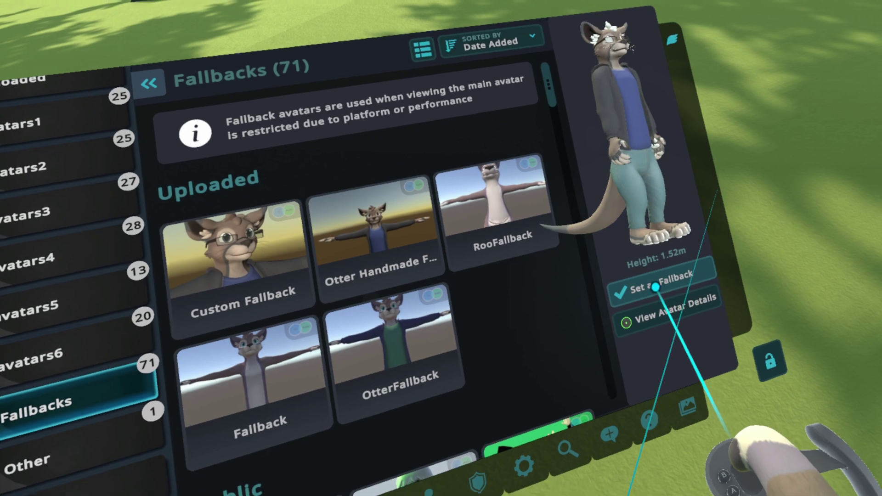
click(674, 308)
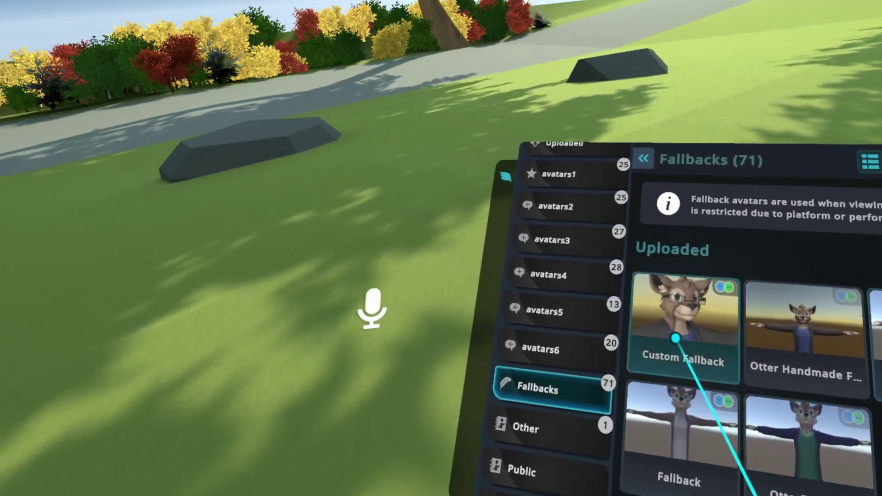
Step: Change into the Custom Fallback avatar from the uploaded avatars and return to the world to check it
scroll(592, 299, up, 3)
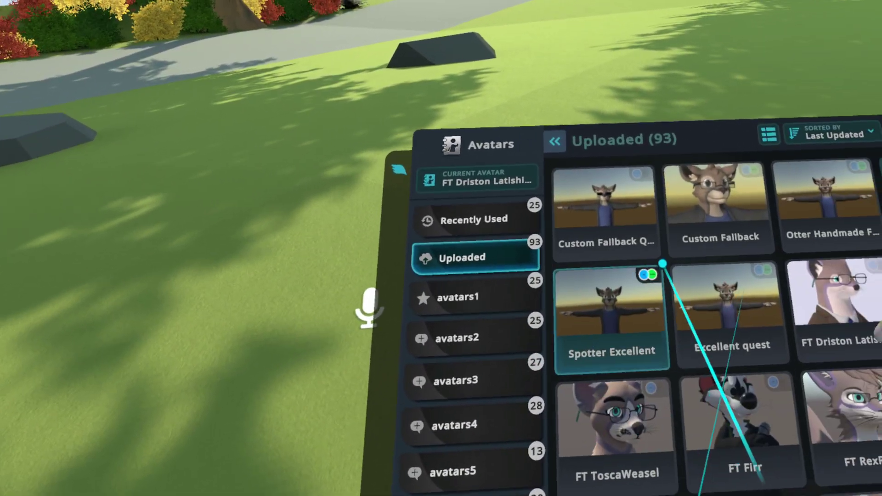
click(717, 202)
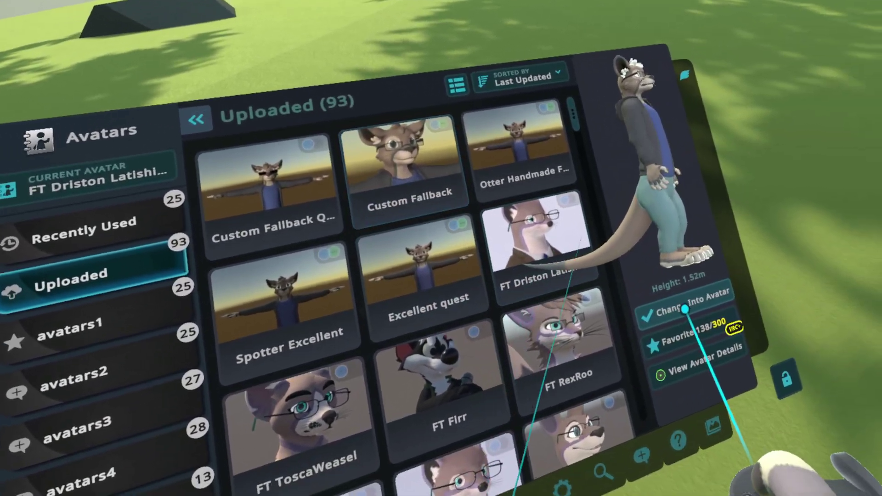
click(776, 363)
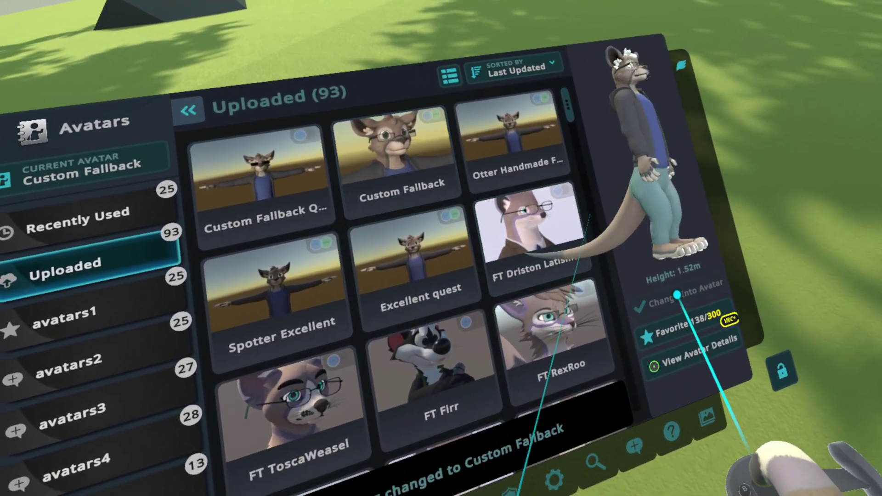
key(Escape)
key(Escape)
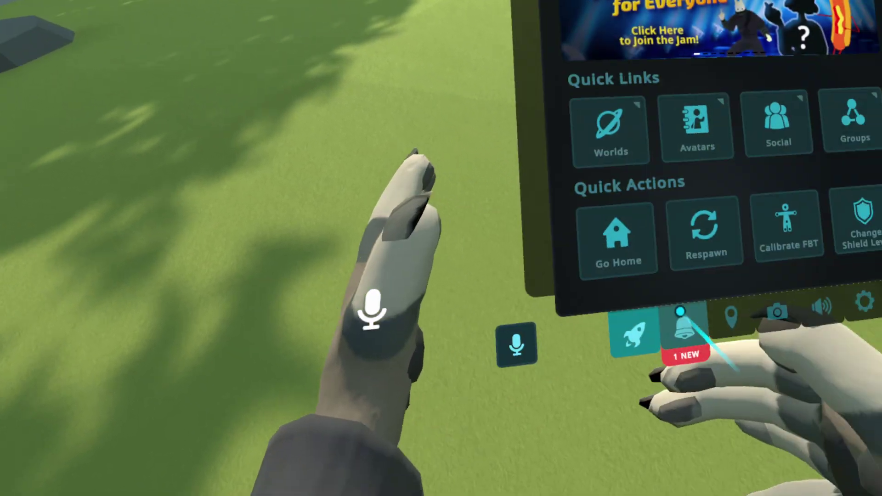
click(683, 365)
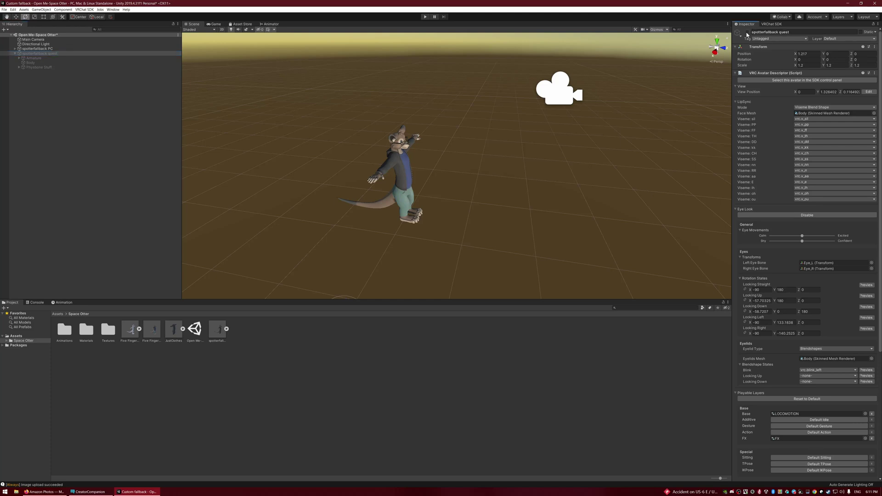
Step: Switch to Unity, reactivate the spotterfallback quest avatar and compare it side by side with the PC avatar in the scene
click(458, 169)
right_drag(461, 173, 359, 153)
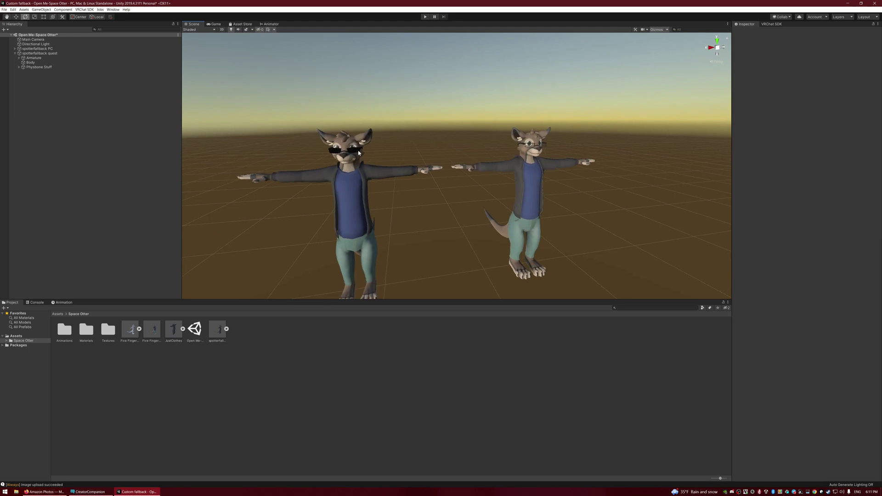